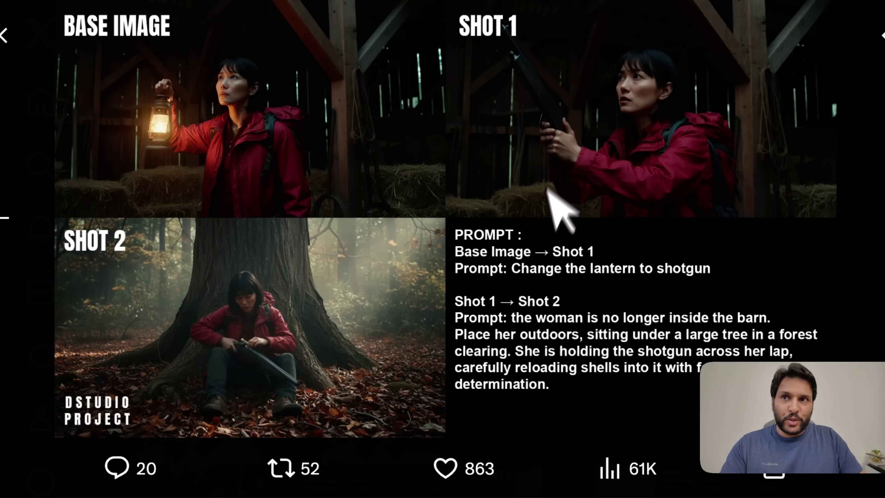
Browse the enlarged product-replacement examples in the Nano Banana post, covering the handbag, book cover and sunglasses edits.
{"action": "left_click", "coordinate": [868, 171]}
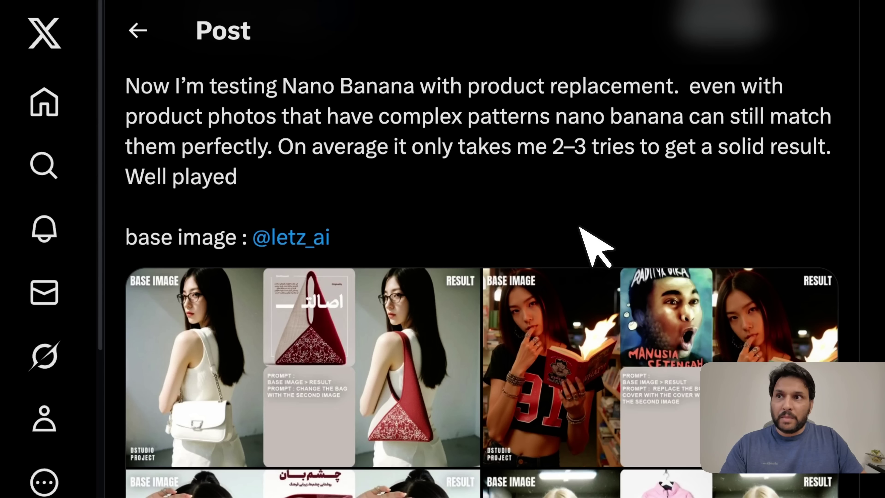
{"action": "scroll", "coordinate": [589, 244], "scroll_direction": "down", "scroll_amount": 4}
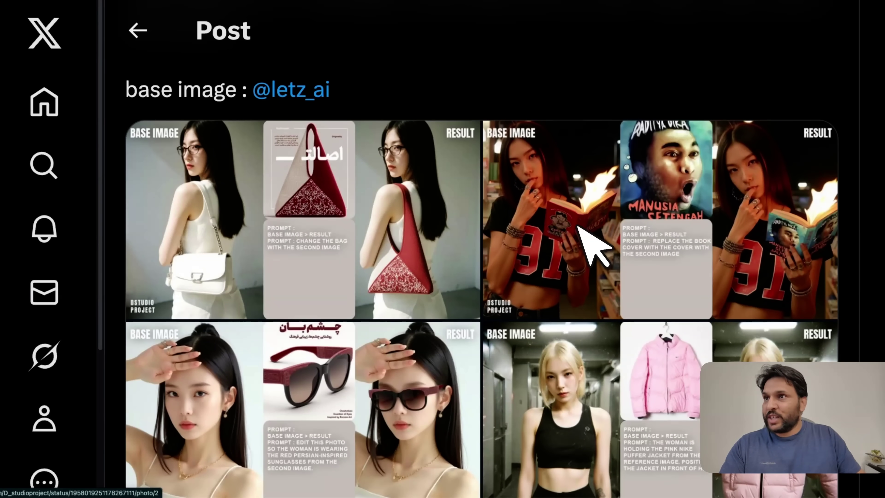
{"action": "left_click", "coordinate": [393, 246]}
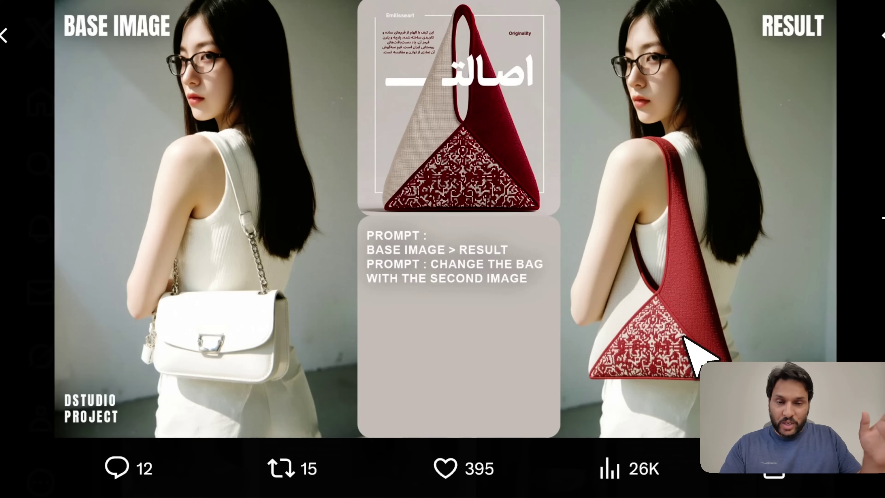
{"action": "key", "text": "Right"}
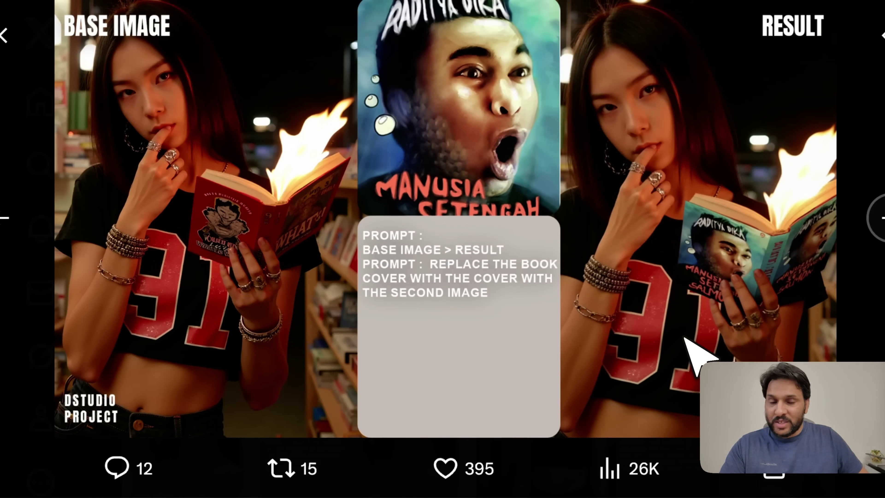
{"action": "key", "text": "Right"}
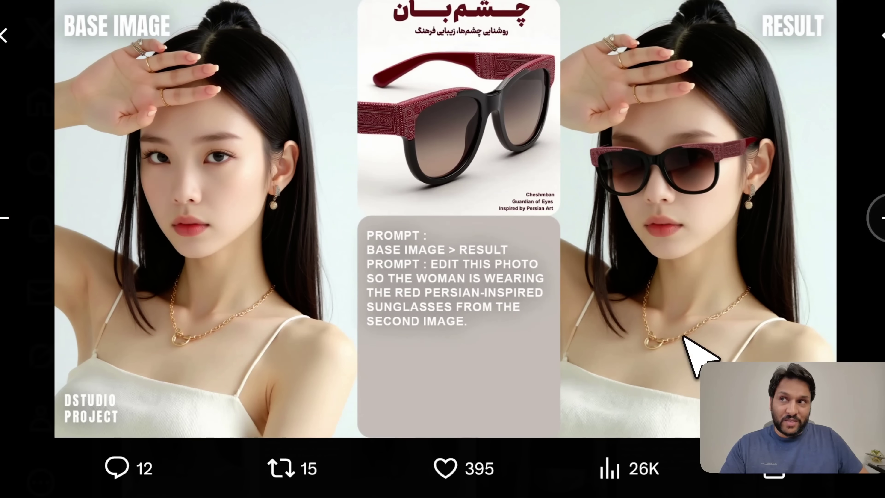
{"action": "key", "text": "Right"}
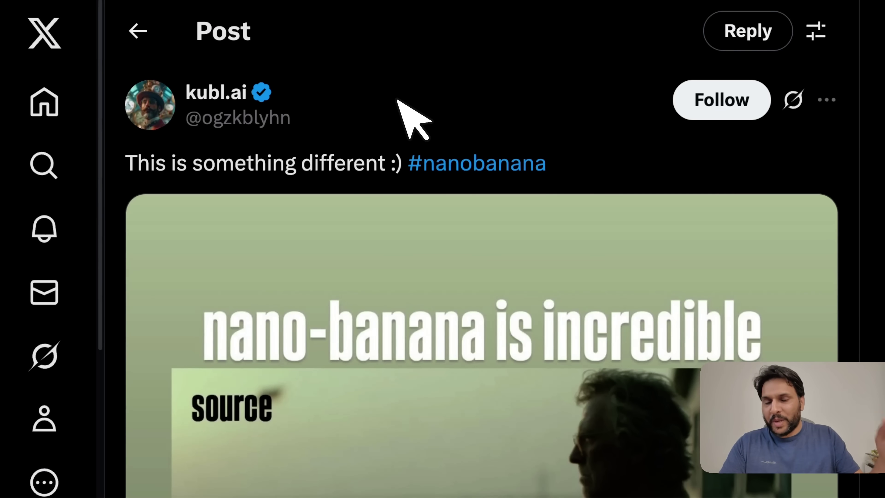
Examine the source and nano-banana images at full size in the "This is something different" post.
{"action": "scroll", "coordinate": [405, 168], "scroll_direction": "down", "scroll_amount": 3}
{"action": "left_click", "coordinate": [433, 159]}
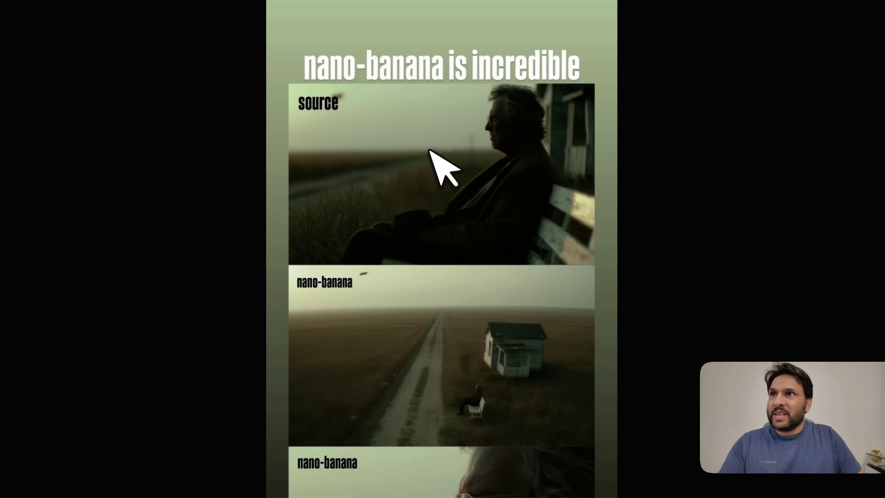
{"action": "scroll", "coordinate": [435, 178], "scroll_direction": "down", "scroll_amount": 4}
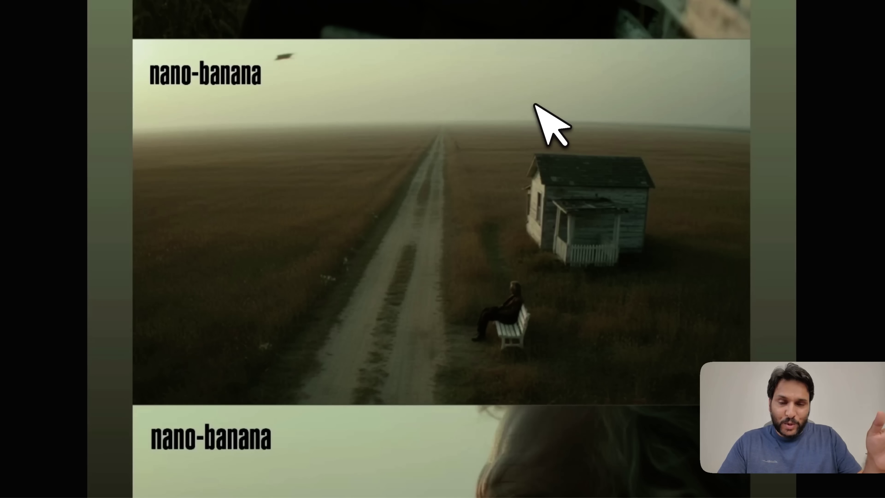
{"action": "scroll", "coordinate": [547, 136], "scroll_direction": "down", "scroll_amount": 5}
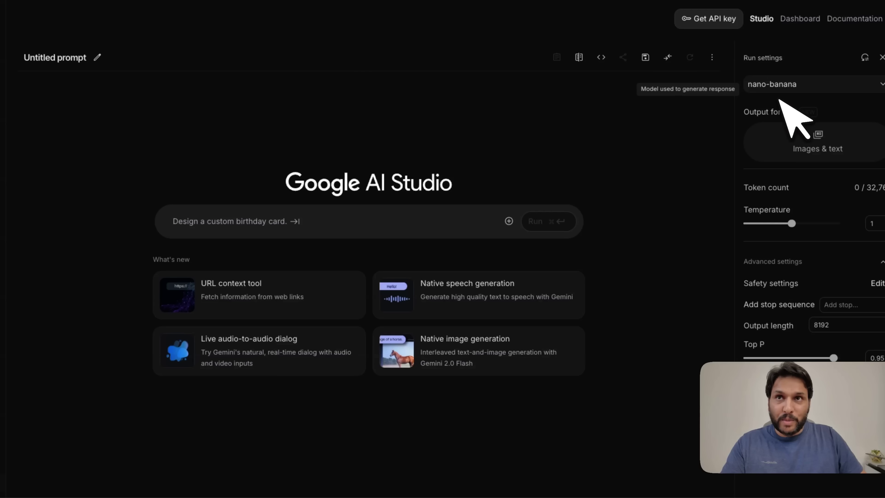
Examine the original desk illustration image.png at full size in Google AI Studio, including the sandwich, and close it.
{"action": "left_click", "coordinate": [819, 140]}
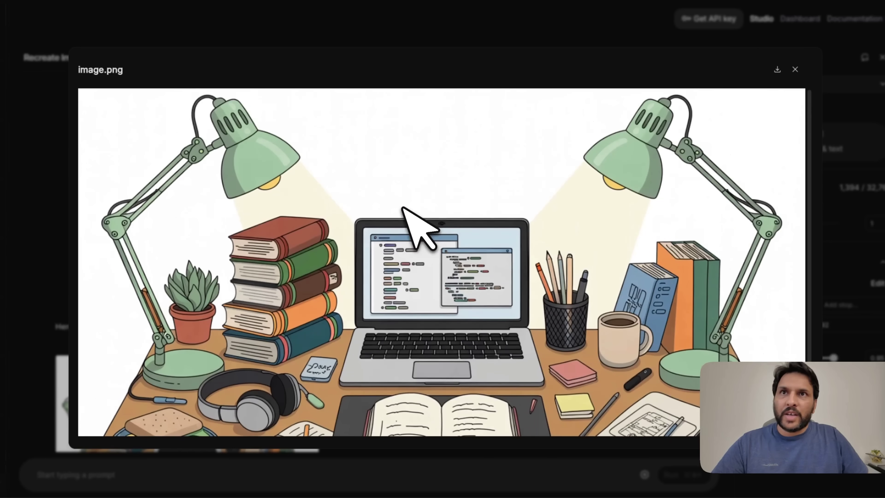
{"action": "scroll", "coordinate": [408, 300], "scroll_direction": "down", "scroll_amount": 1}
{"action": "scroll", "coordinate": [407, 298], "scroll_direction": "down", "scroll_amount": 3}
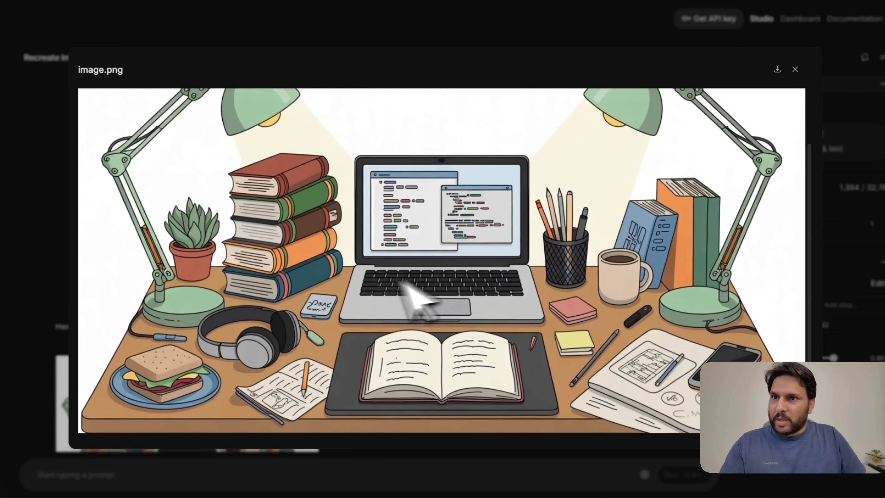
{"action": "scroll", "coordinate": [507, 286], "scroll_direction": "up", "scroll_amount": 4}
{"action": "scroll", "coordinate": [506, 287], "scroll_direction": "down", "scroll_amount": 4}
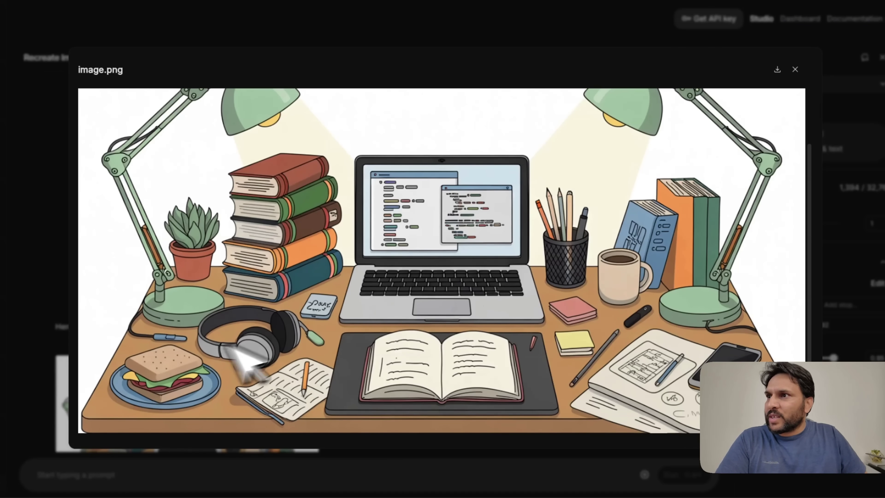
{"action": "scroll", "coordinate": [510, 283], "scroll_direction": "up", "scroll_amount": 4}
{"action": "scroll", "coordinate": [510, 278], "scroll_direction": "down", "scroll_amount": 4}
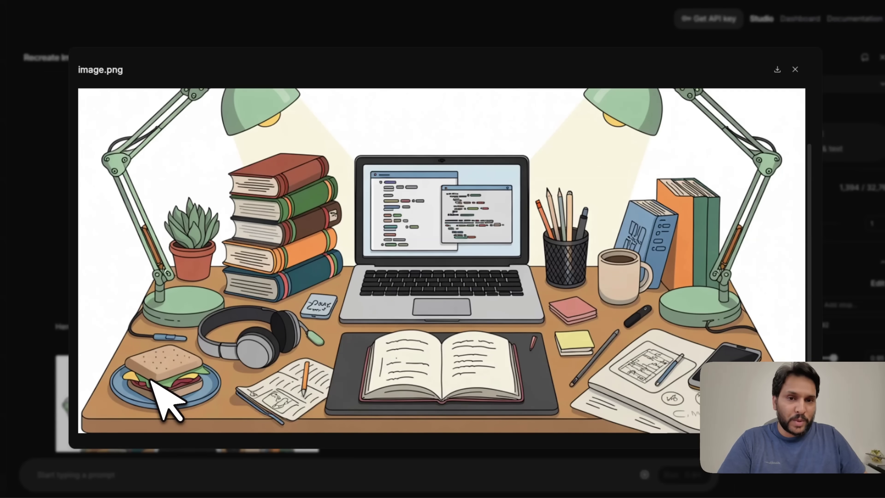
{"action": "left_click", "coordinate": [795, 69]}
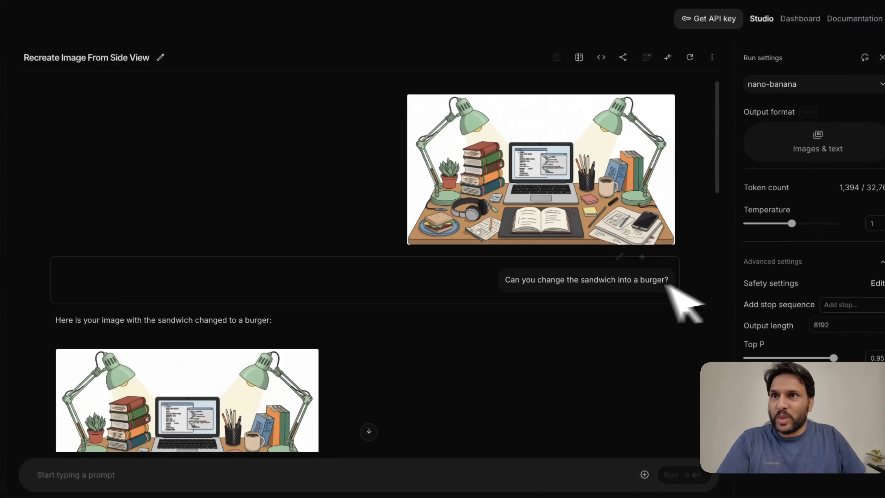
Examine the image generated for the sandwich-to-burger prompt at full size and close it.
{"action": "scroll", "coordinate": [635, 290], "scroll_direction": "down", "scroll_amount": 5}
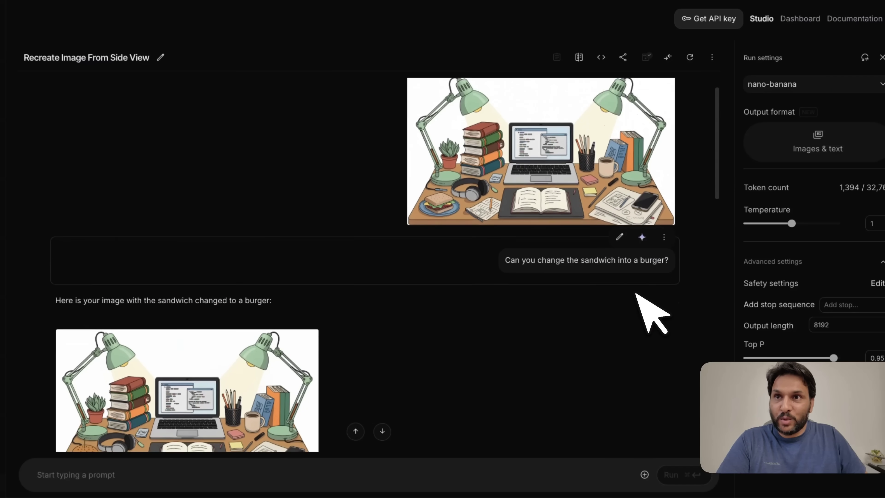
{"action": "left_click", "coordinate": [267, 276]}
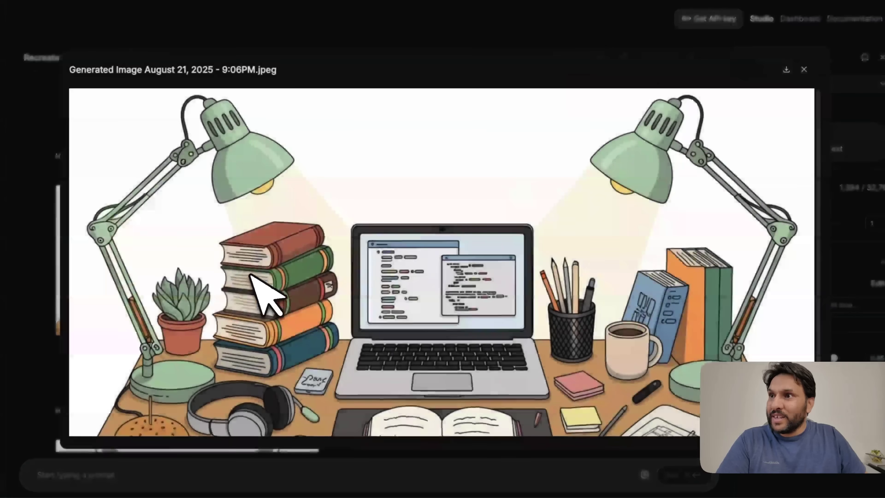
{"action": "scroll", "coordinate": [383, 300], "scroll_direction": "down", "scroll_amount": 3}
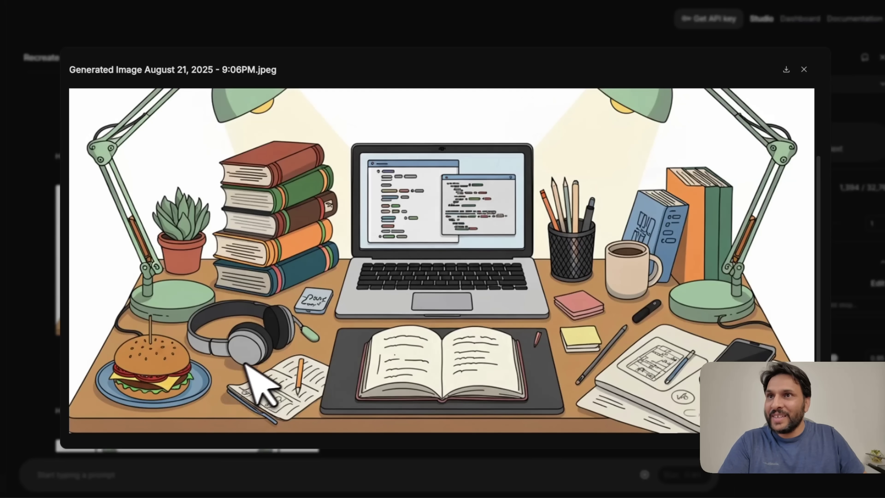
{"action": "scroll", "coordinate": [244, 369], "scroll_direction": "up", "scroll_amount": 3}
{"action": "left_click", "coordinate": [804, 69]}
Reopen the original desk illustration to compare its sandwich with the generated burger version.
{"action": "scroll", "coordinate": [612, 188], "scroll_direction": "up", "scroll_amount": 3}
{"action": "left_click", "coordinate": [607, 189]}
{"action": "scroll", "coordinate": [442, 274], "scroll_direction": "down", "scroll_amount": 2}
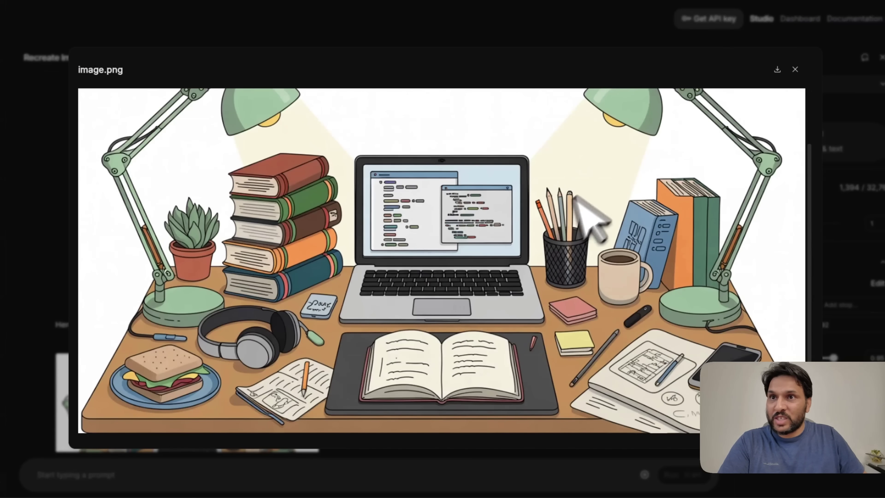
{"action": "scroll", "coordinate": [483, 234], "scroll_direction": "up", "scroll_amount": 2}
{"action": "scroll", "coordinate": [480, 223], "scroll_direction": "down", "scroll_amount": 2}
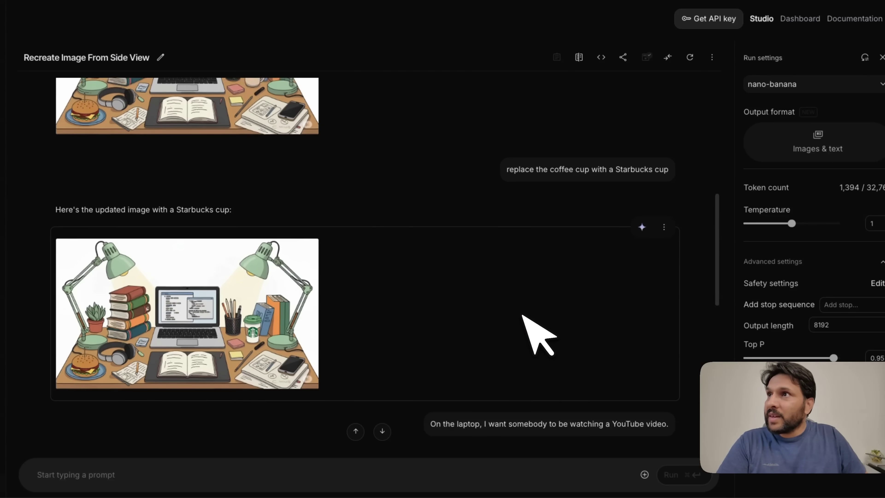
Compare the full-size desk images before and after the "replace the coffee cup with a Starbucks cup" prompt.
{"action": "scroll", "coordinate": [536, 334], "scroll_direction": "up", "scroll_amount": 3}
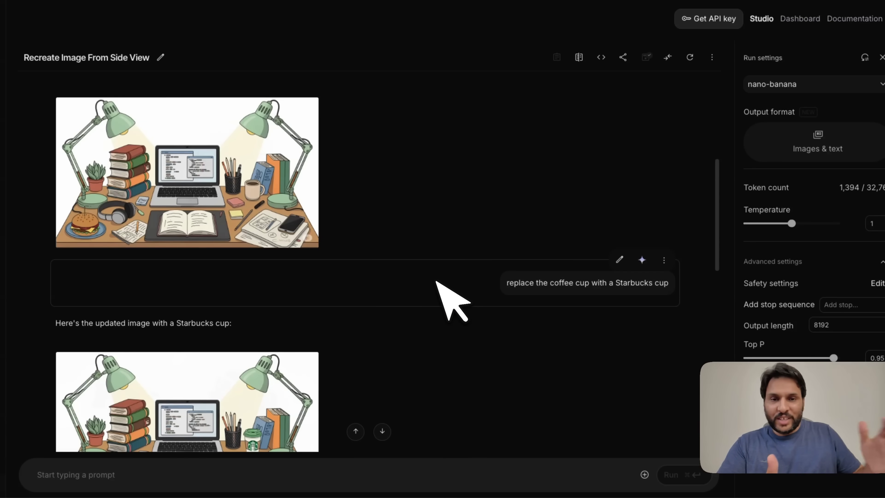
{"action": "left_click", "coordinate": [266, 190]}
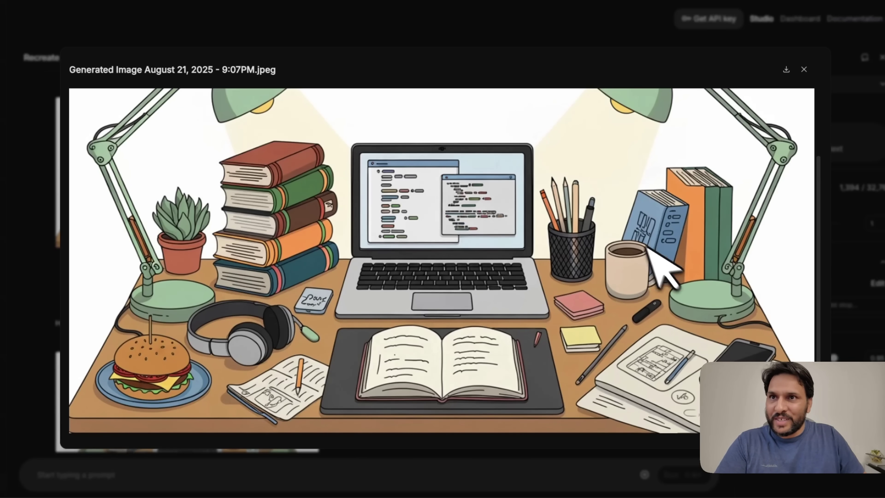
{"action": "left_click", "coordinate": [805, 70]}
{"action": "scroll", "coordinate": [573, 306], "scroll_direction": "down", "scroll_amount": 2}
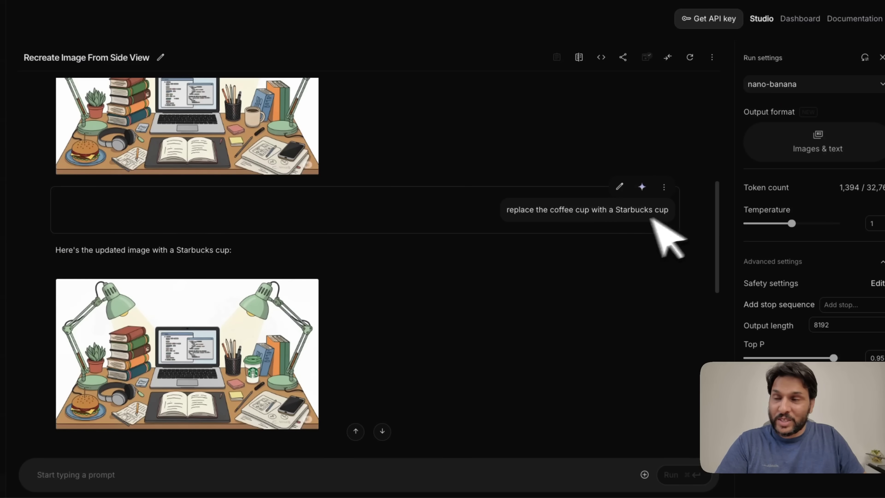
{"action": "scroll", "coordinate": [279, 353], "scroll_direction": "down", "scroll_amount": 1}
{"action": "left_click", "coordinate": [253, 359]}
{"action": "scroll", "coordinate": [592, 283], "scroll_direction": "down", "scroll_amount": 2}
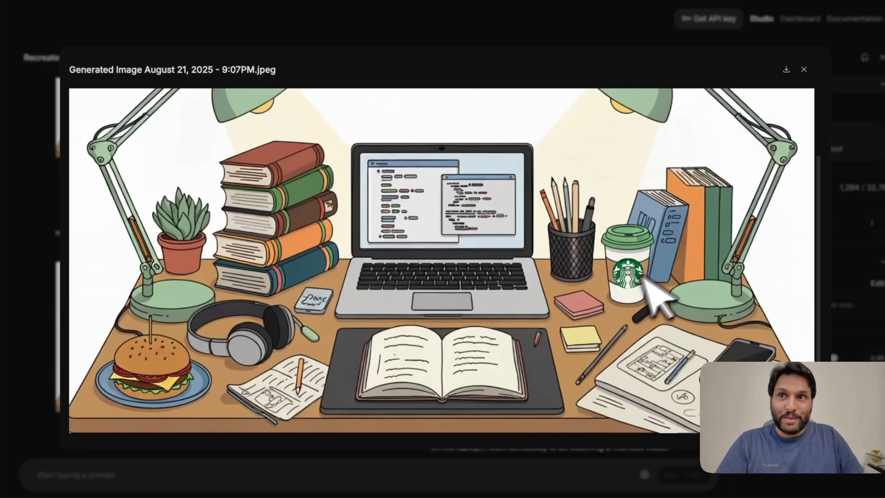
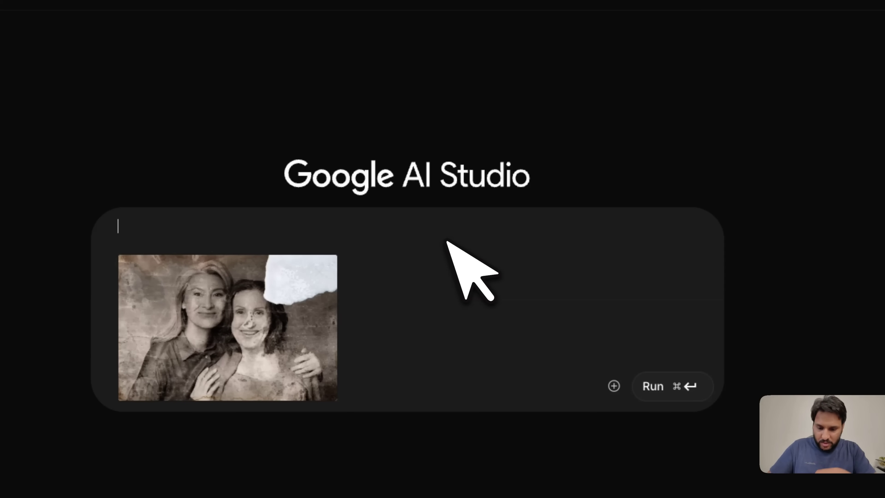
Run the prompt "Can you restore this image and create a new image based on that?" on the attached damaged photo.
{"action": "type", "text": "Can you restore this image and create a new image based on that?"}
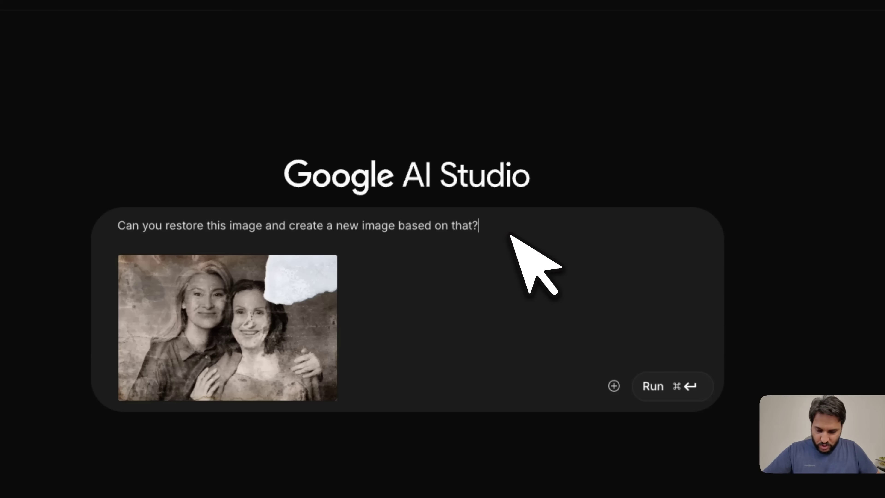
{"action": "key", "text": "super+Return"}
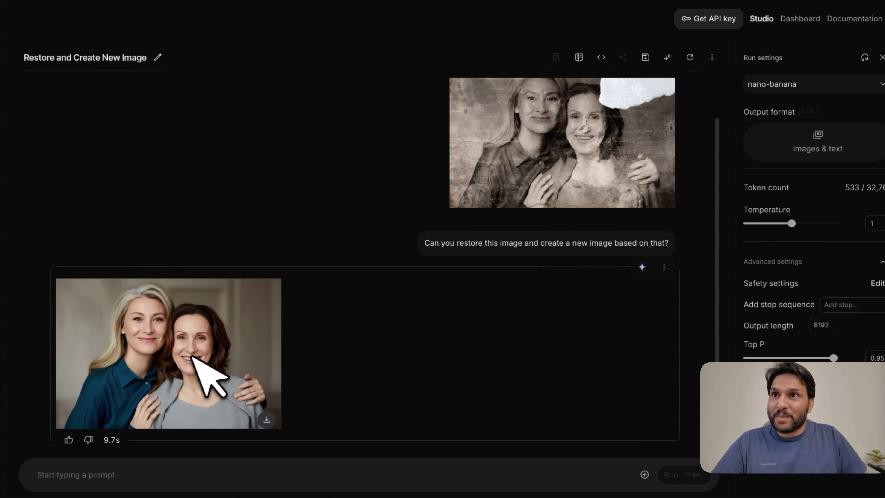
Examine the scratches and torn corner of the damaged original photo at full size and close it.
{"action": "left_click", "coordinate": [549, 168]}
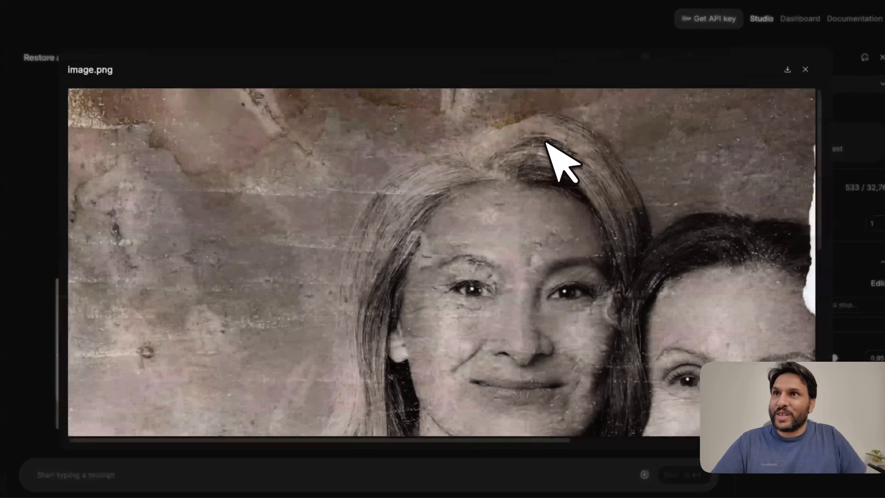
{"action": "scroll", "coordinate": [565, 279], "scroll_direction": "down", "scroll_amount": 5}
{"action": "scroll", "coordinate": [562, 248], "scroll_direction": "up", "scroll_amount": 4}
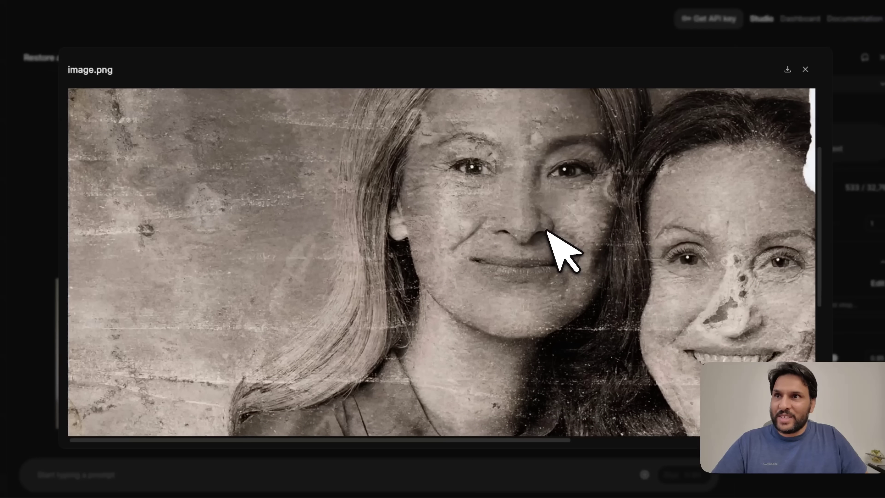
{"action": "scroll", "coordinate": [543, 463], "scroll_direction": "right", "scroll_amount": 5}
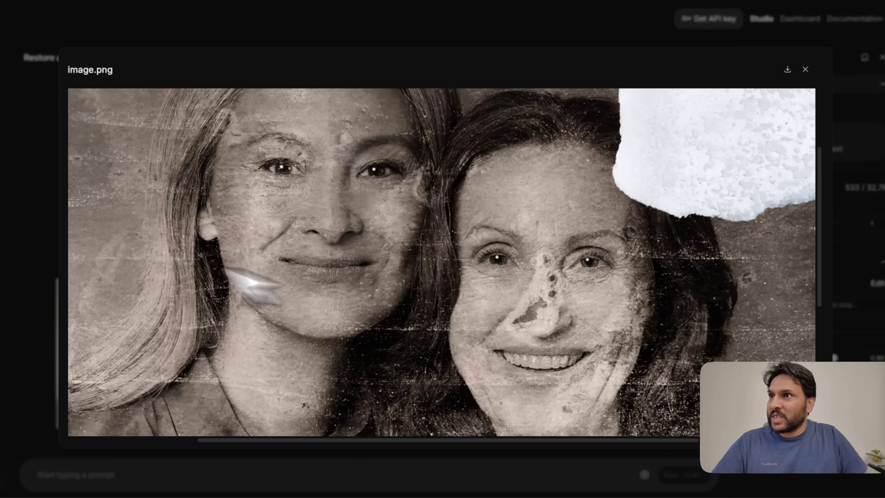
{"action": "left_click", "coordinate": [53, 254]}
Examine the restored colour photo of the two women at full size, from faces to hands, and close it.
{"action": "left_click", "coordinate": [173, 336]}
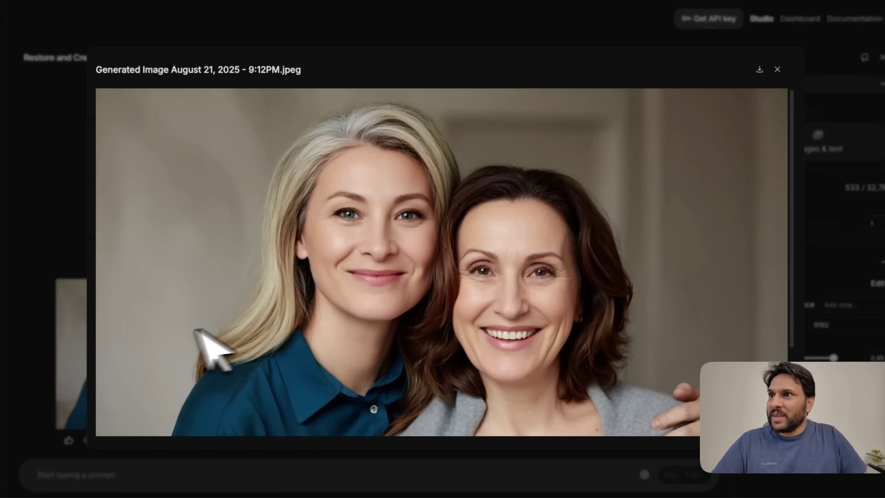
{"action": "scroll", "coordinate": [395, 257], "scroll_direction": "down", "scroll_amount": 2}
{"action": "scroll", "coordinate": [396, 247], "scroll_direction": "up", "scroll_amount": 2}
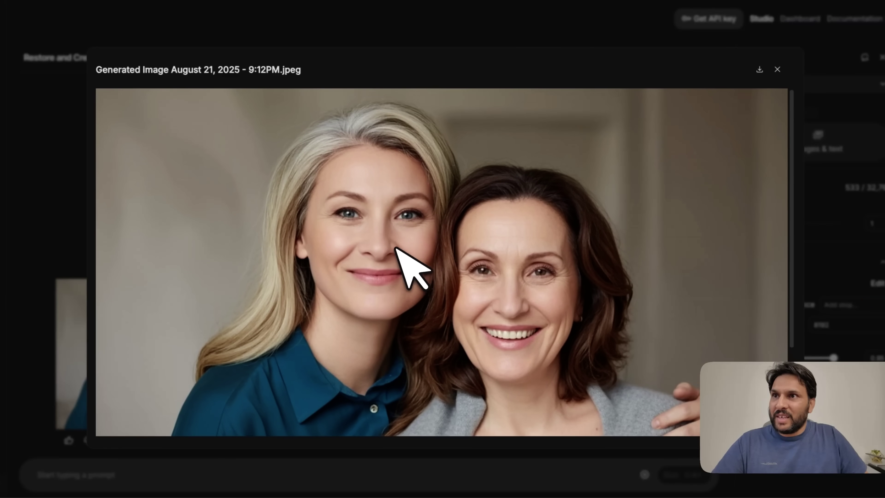
{"action": "scroll", "coordinate": [396, 248], "scroll_direction": "down", "scroll_amount": 3}
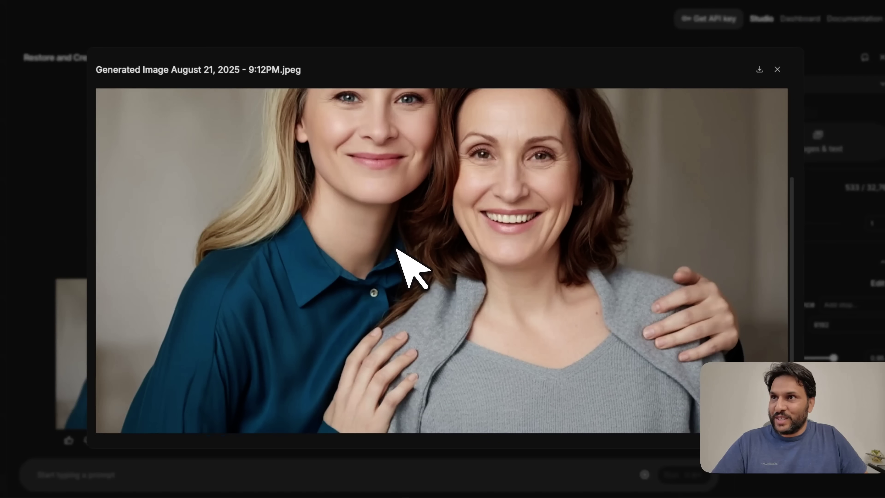
{"action": "scroll", "coordinate": [396, 249], "scroll_direction": "up", "scroll_amount": 1}
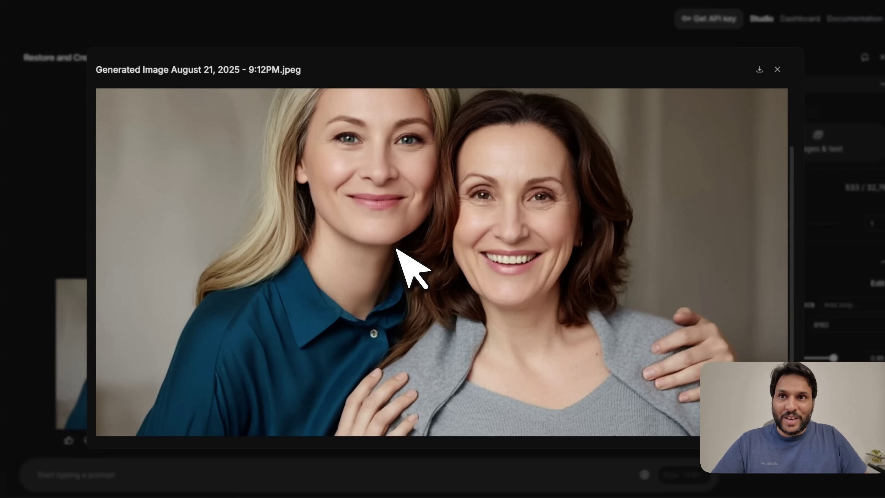
{"action": "scroll", "coordinate": [397, 248], "scroll_direction": "down", "scroll_amount": 1}
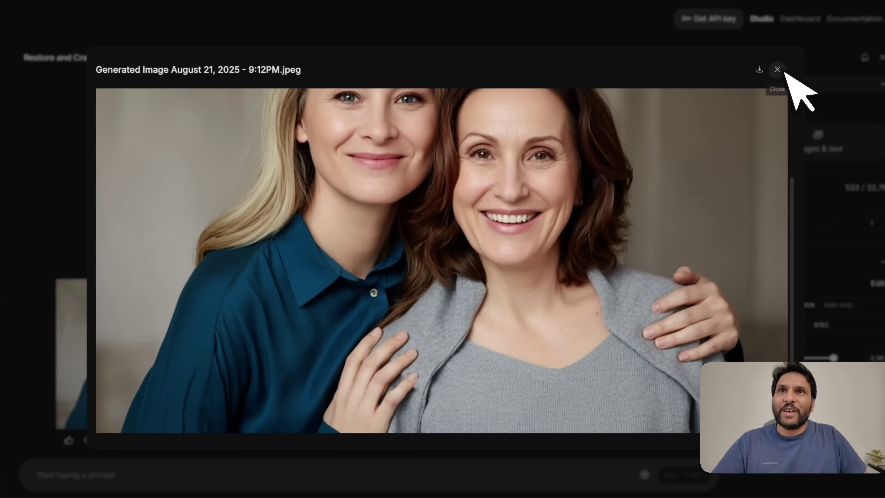
{"action": "left_click", "coordinate": [777, 70]}
Compare the damaged photo of the two women with its restored colour version at full size, including the hands and faces.
{"action": "left_click", "coordinate": [564, 190]}
{"action": "scroll", "coordinate": [583, 207], "scroll_direction": "down", "scroll_amount": 3}
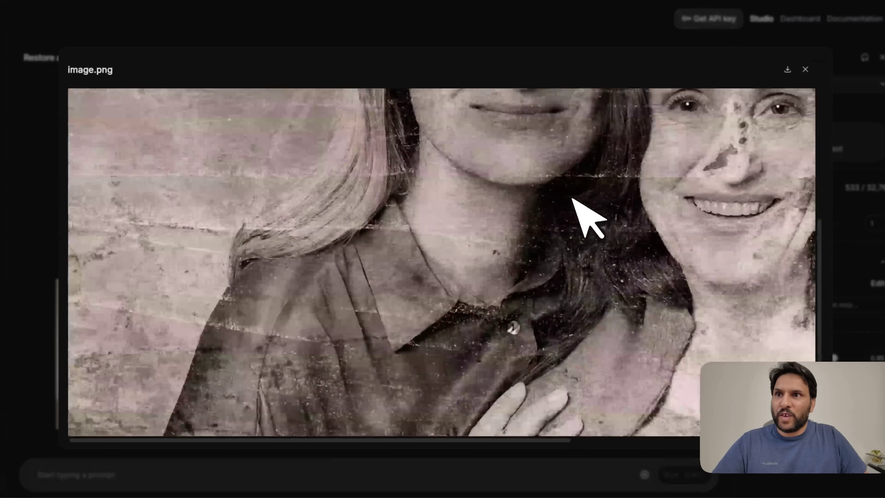
{"action": "scroll", "coordinate": [579, 448], "scroll_direction": "right", "scroll_amount": 6}
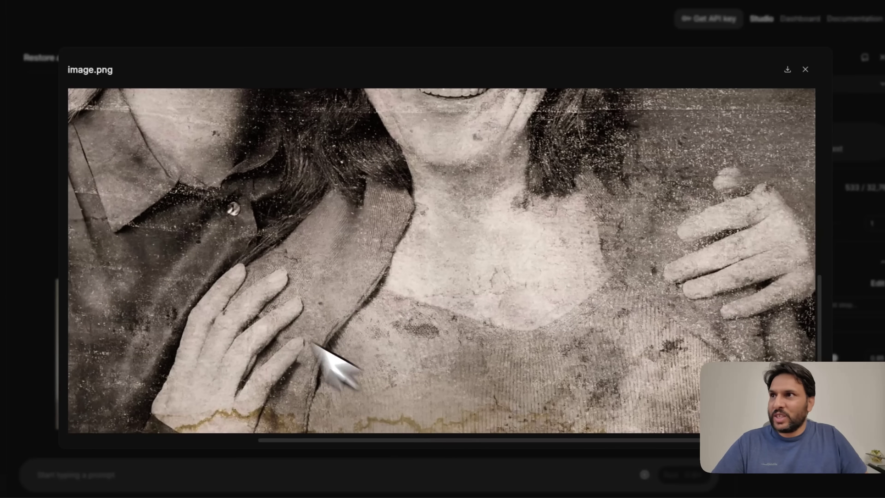
{"action": "left_click", "coordinate": [805, 69]}
{"action": "left_click", "coordinate": [188, 362]}
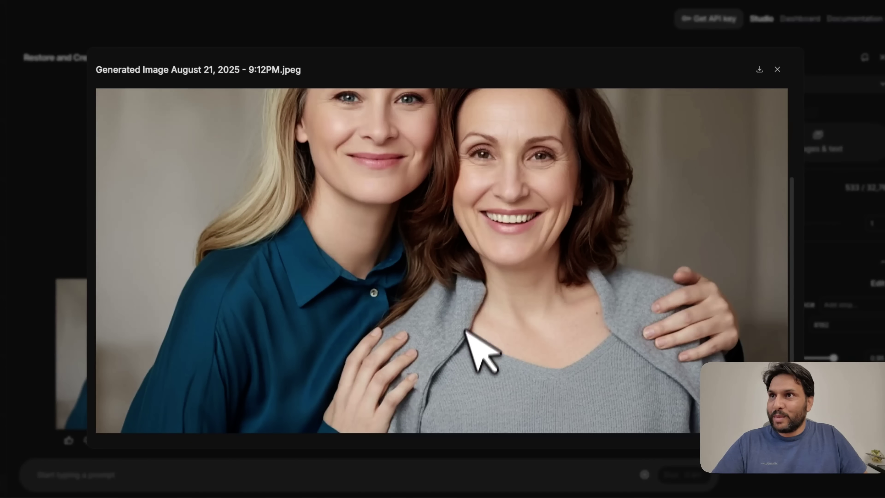
{"action": "scroll", "coordinate": [472, 324], "scroll_direction": "up", "scroll_amount": 3}
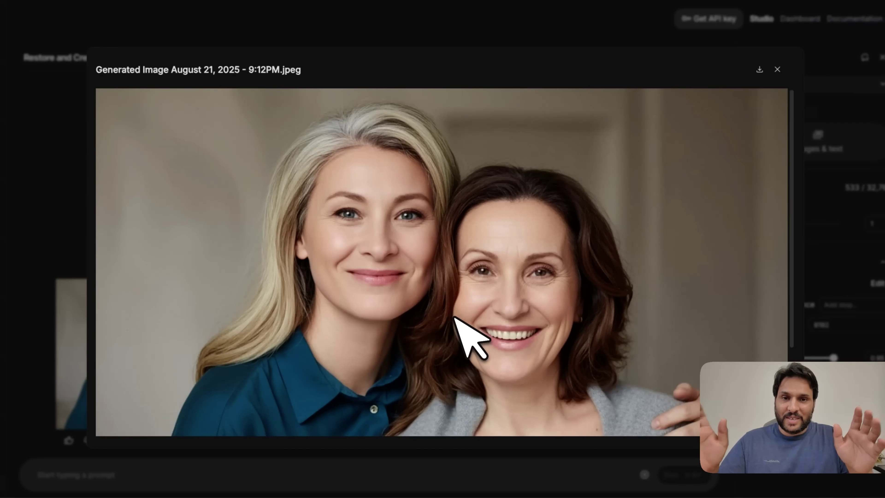
Close the preview and run the follow-up prompt "I just restore the image, do not add colors to it.".
{"action": "left_click", "coordinate": [253, 488]}
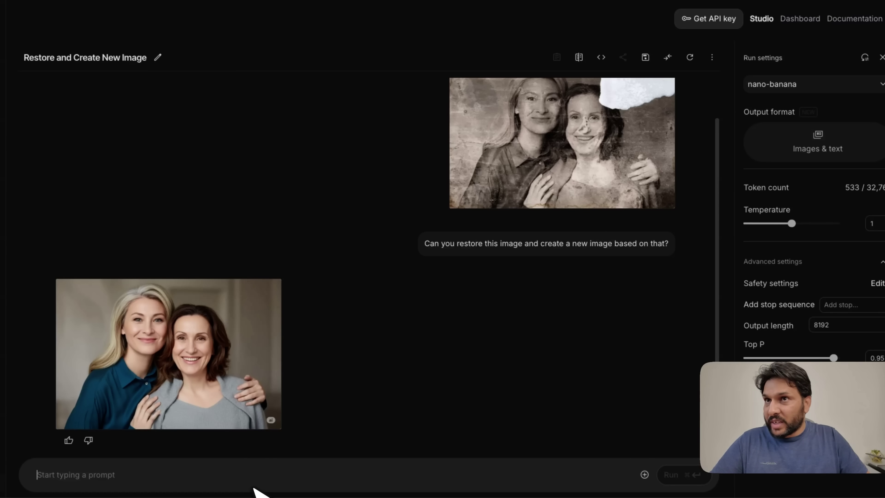
{"action": "type", "text": "I just restore the image, do not add colors to it."}
{"action": "key", "text": "super+Return"}
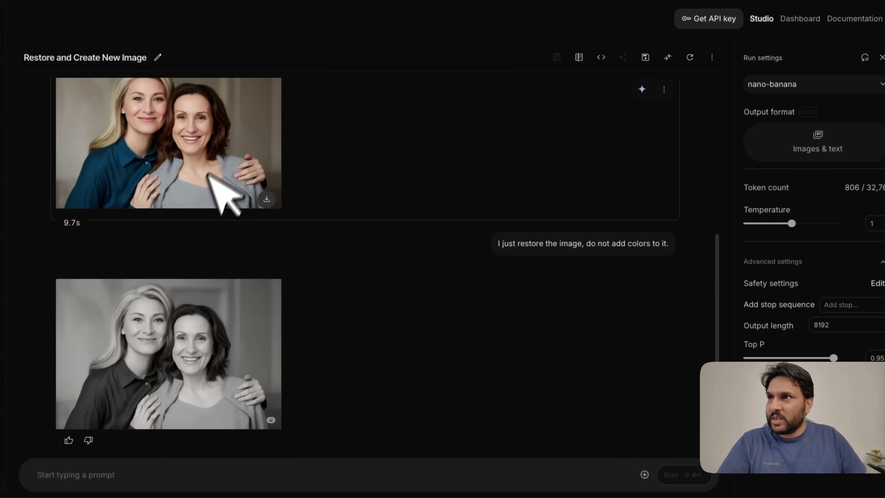
Examine the black-and-white restoration of the two women at full size and close it.
{"action": "left_click", "coordinate": [197, 322]}
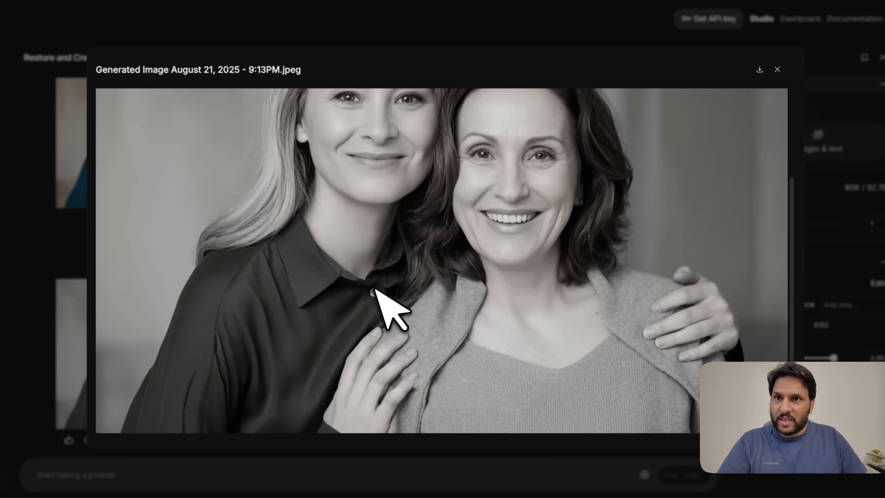
{"action": "scroll", "coordinate": [375, 285], "scroll_direction": "up", "scroll_amount": 4}
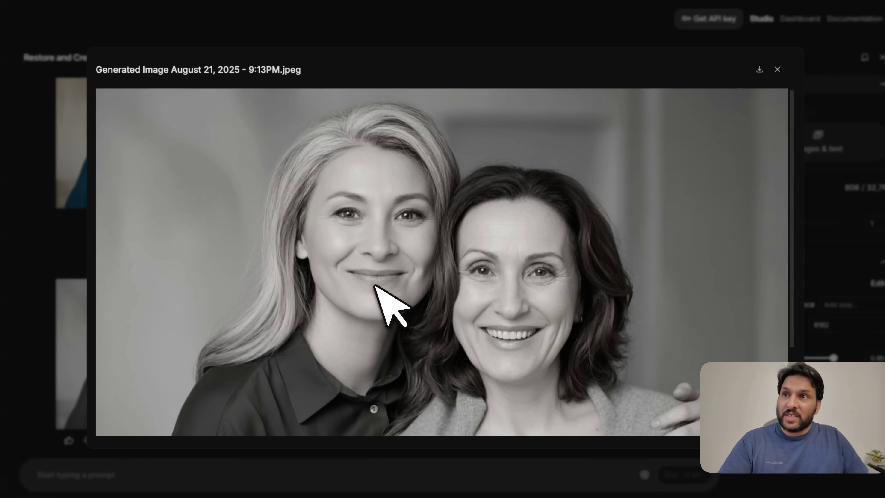
{"action": "key", "text": "Escape"}
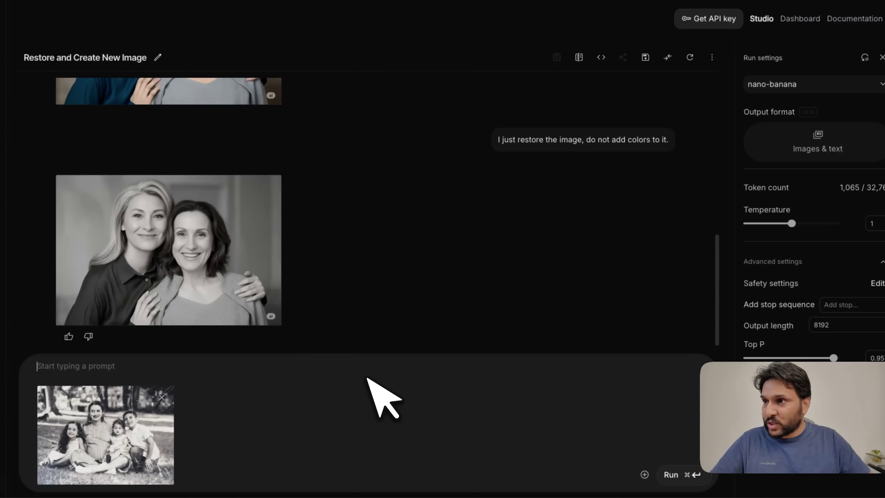
Run "Can you restore this image? Do not add colors to it. Only fix all the damaged parts." on the attached family photo.
{"action": "key", "text": "super+Return"}
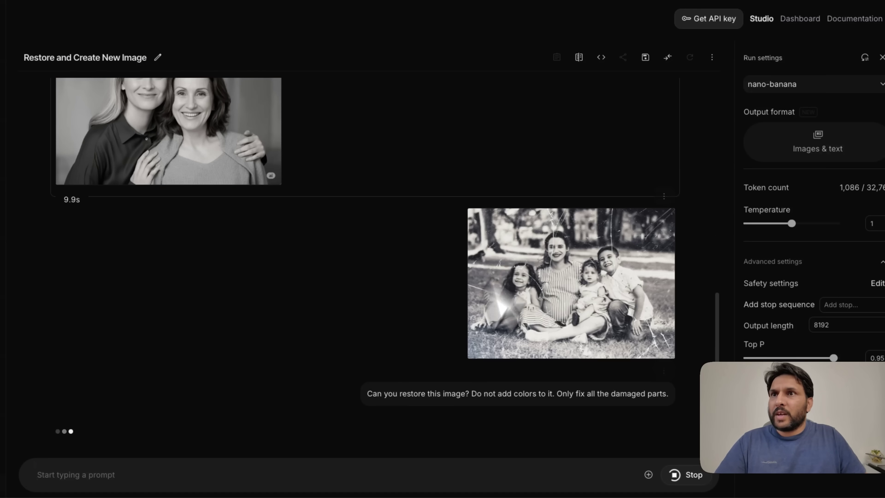
Copy the original damaged photo of the two women to the clipboard and close its full-size view.
{"action": "scroll", "coordinate": [573, 203], "scroll_direction": "up", "scroll_amount": 15}
{"action": "left_click", "coordinate": [562, 186]}
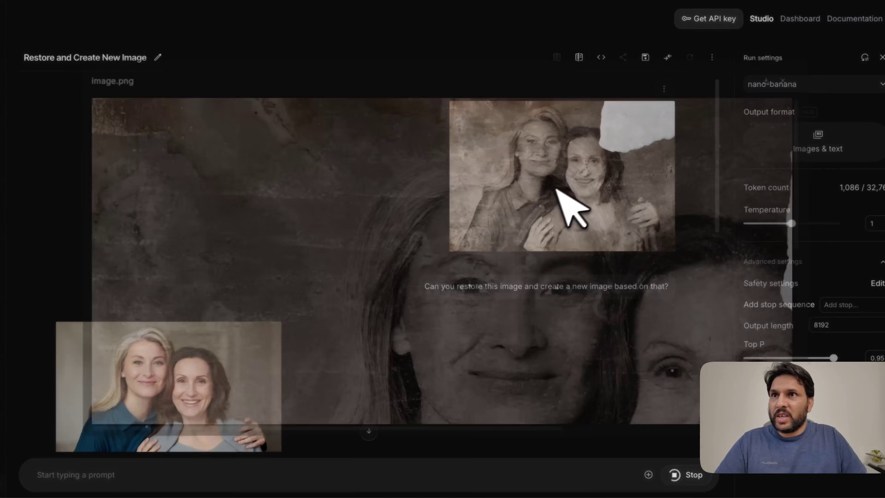
{"action": "right_click", "coordinate": [542, 192]}
{"action": "left_click", "coordinate": [585, 225]}
{"action": "scroll", "coordinate": [473, 234], "scroll_direction": "down", "scroll_amount": 8}
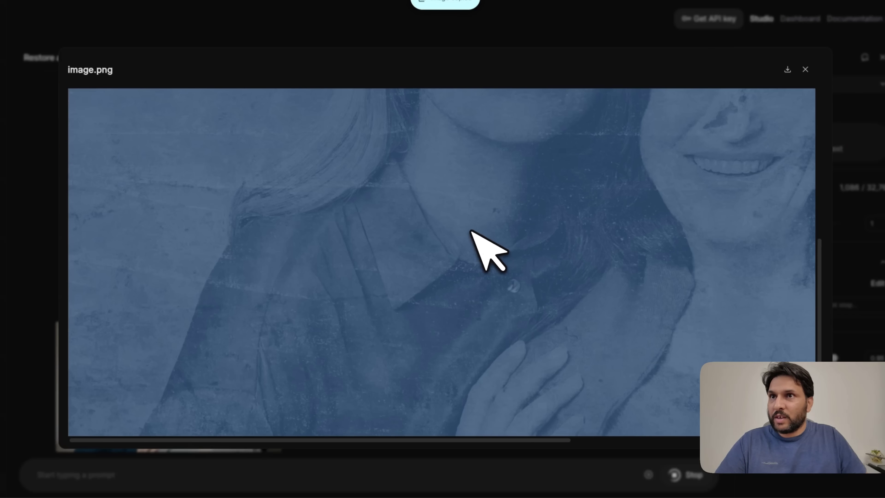
{"action": "scroll", "coordinate": [523, 225], "scroll_direction": "down", "scroll_amount": 3}
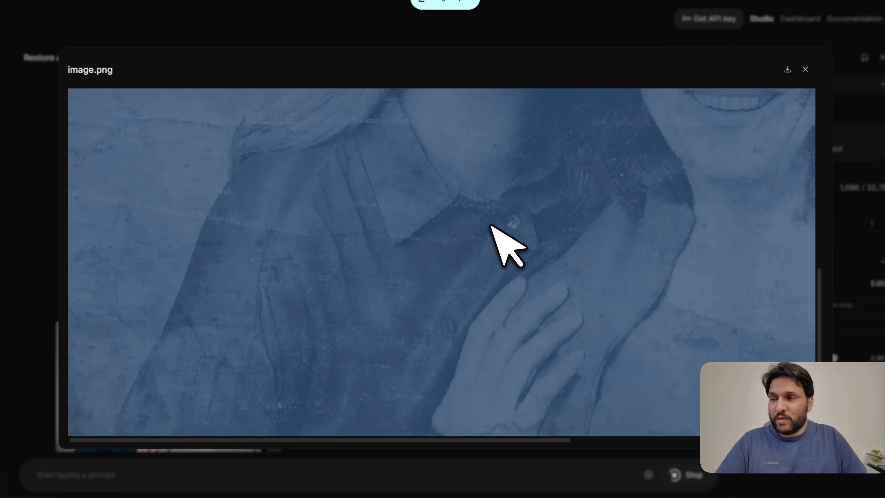
{"action": "left_click", "coordinate": [806, 69]}
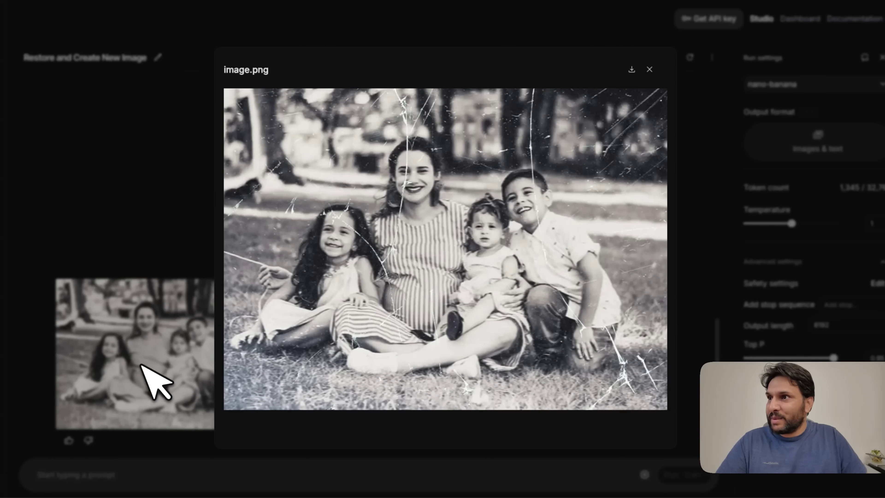
Examine the restored black-and-white family photo at full size, from the faces to the grass, and close it.
{"action": "left_click", "coordinate": [141, 365]}
{"action": "left_click", "coordinate": [170, 355]}
{"action": "scroll", "coordinate": [419, 257], "scroll_direction": "down", "scroll_amount": 4}
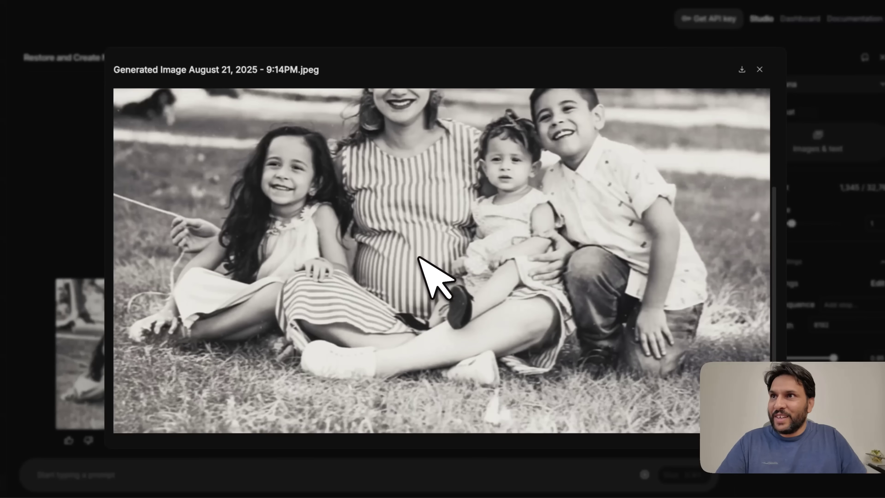
{"action": "scroll", "coordinate": [418, 257], "scroll_direction": "up", "scroll_amount": 3}
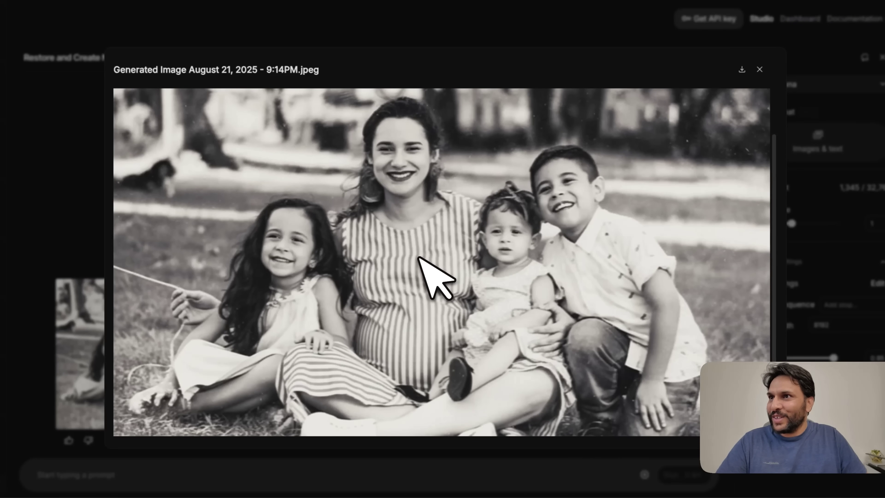
{"action": "scroll", "coordinate": [420, 257], "scroll_direction": "down", "scroll_amount": 1}
{"action": "scroll", "coordinate": [481, 265], "scroll_direction": "up", "scroll_amount": 1}
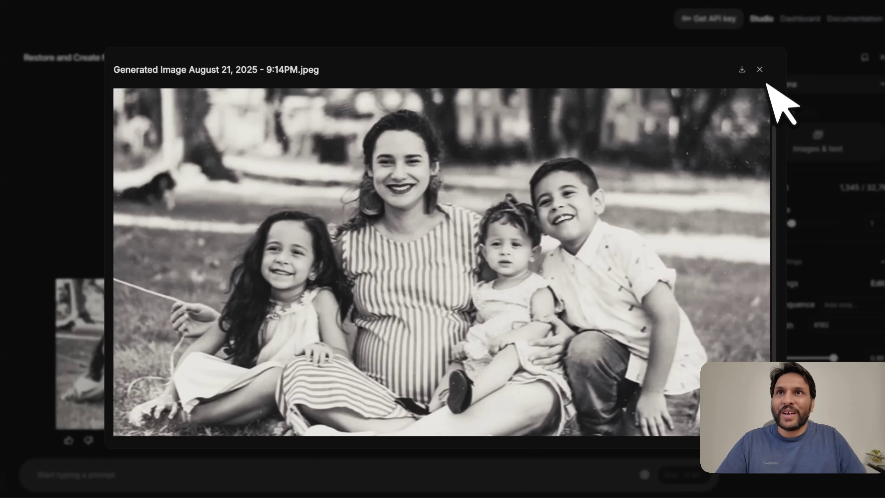
{"action": "left_click", "coordinate": [760, 70]}
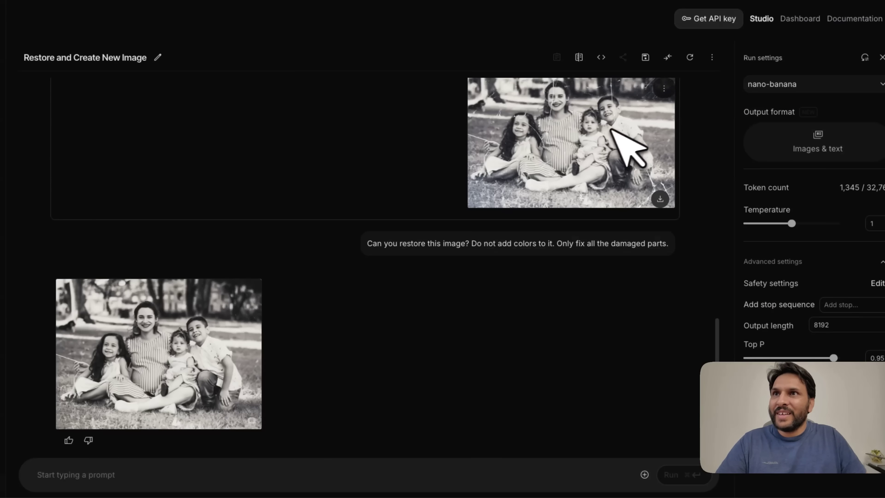
Reopen the scratched original family photo and compare it with the restored version.
{"action": "left_click", "coordinate": [611, 130]}
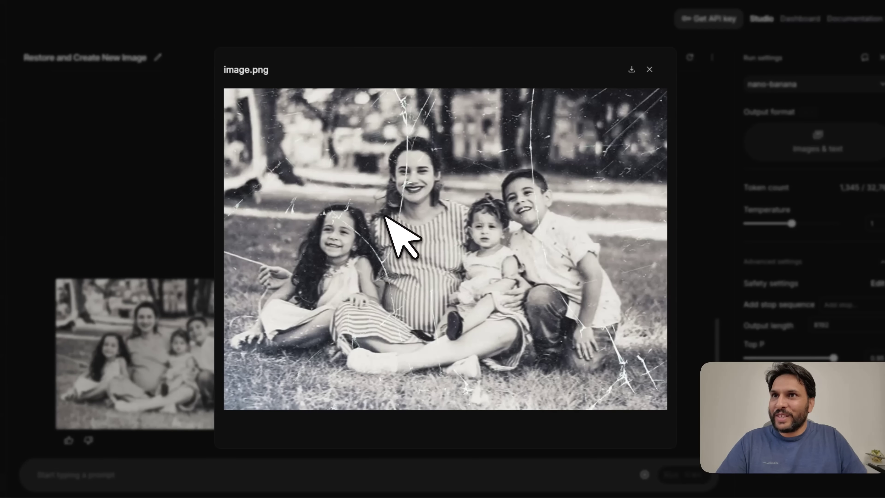
{"action": "left_click", "coordinate": [173, 365]}
{"action": "left_click", "coordinate": [172, 362]}
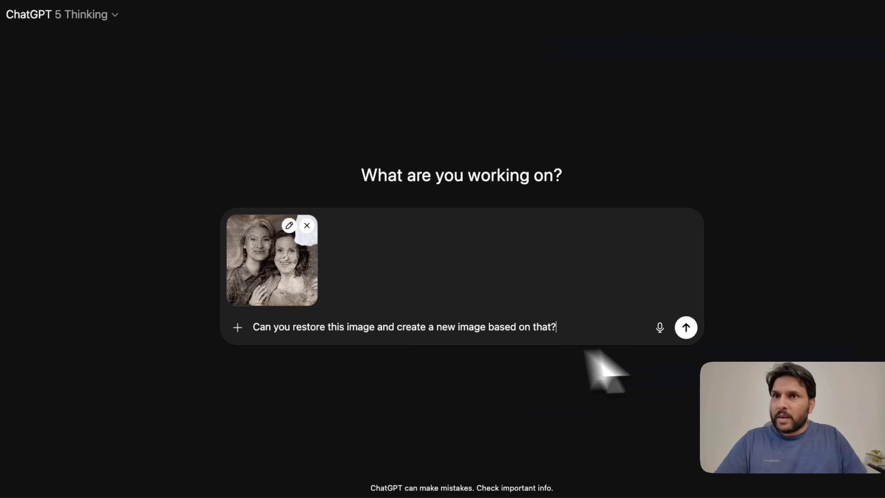
In ChatGPT, submit "Can you restore this image and create a new image based on that?" with the damaged photo attached.
{"action": "left_click", "coordinate": [696, 332]}
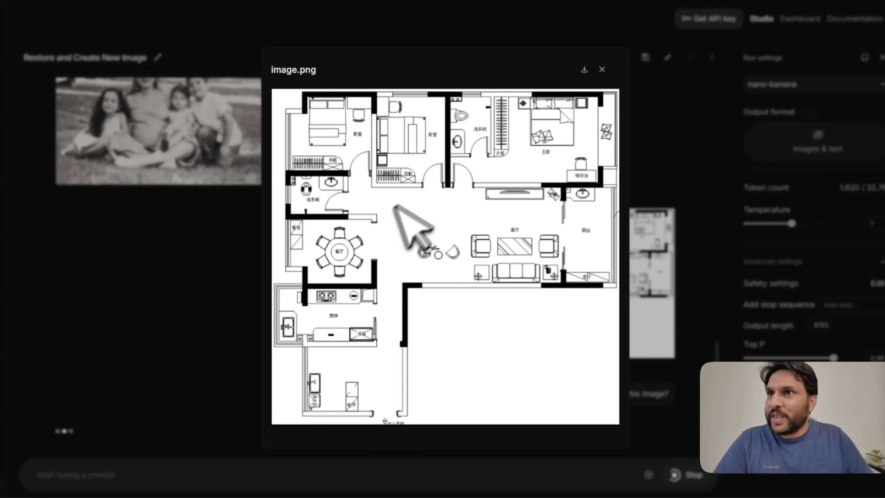
In Google AI Studio, close the floor plan preview and examine the generated 3D interior design at full size.
{"action": "left_click", "coordinate": [661, 160]}
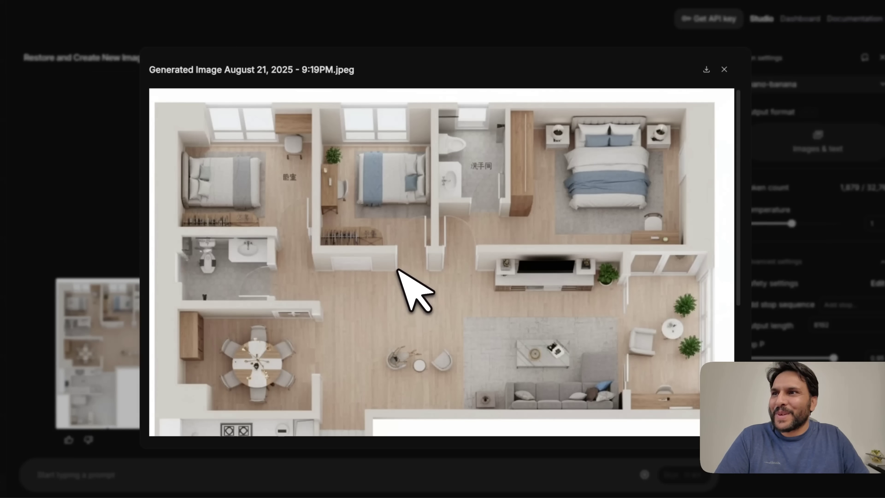
{"action": "scroll", "coordinate": [398, 269], "scroll_direction": "down", "scroll_amount": 5}
{"action": "scroll", "coordinate": [397, 269], "scroll_direction": "up", "scroll_amount": 5}
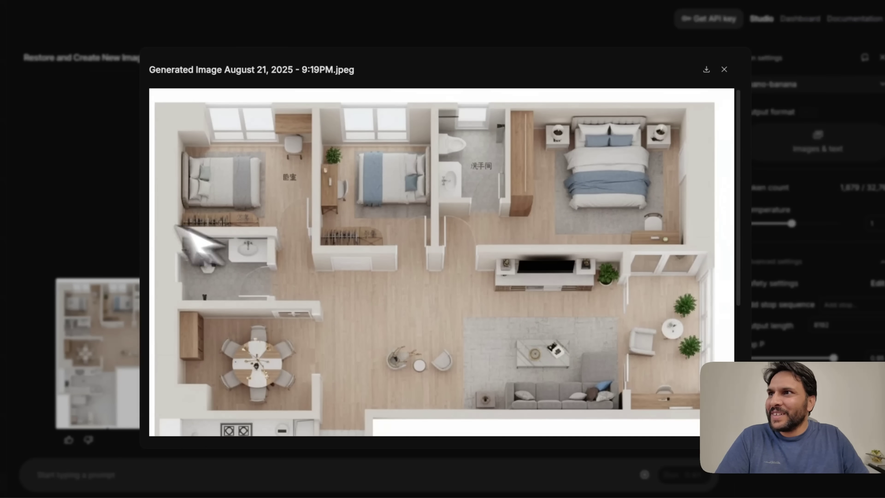
{"action": "key", "text": "Escape"}
Compare the original floor plan with the generated 3D interior, checking the dining area and bedrooms.
{"action": "left_click", "coordinate": [535, 150]}
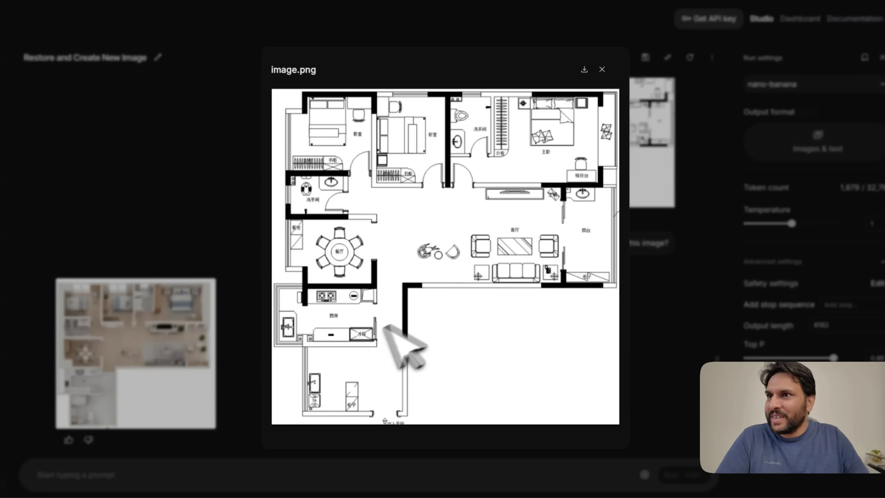
{"action": "key", "text": "Escape"}
{"action": "left_click", "coordinate": [209, 349]}
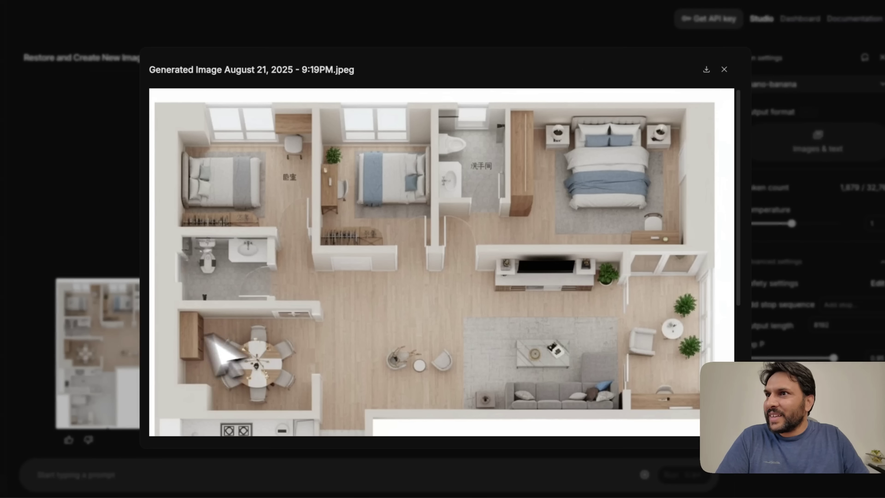
{"action": "scroll", "coordinate": [412, 321], "scroll_direction": "down", "scroll_amount": 1}
{"action": "scroll", "coordinate": [553, 187], "scroll_direction": "up", "scroll_amount": 1}
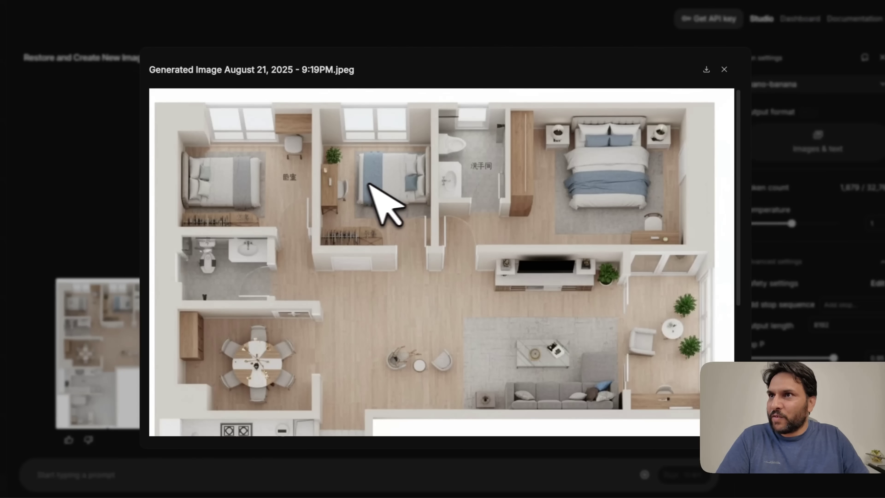
{"action": "left_click", "coordinate": [123, 237]}
{"action": "left_click", "coordinate": [583, 138]}
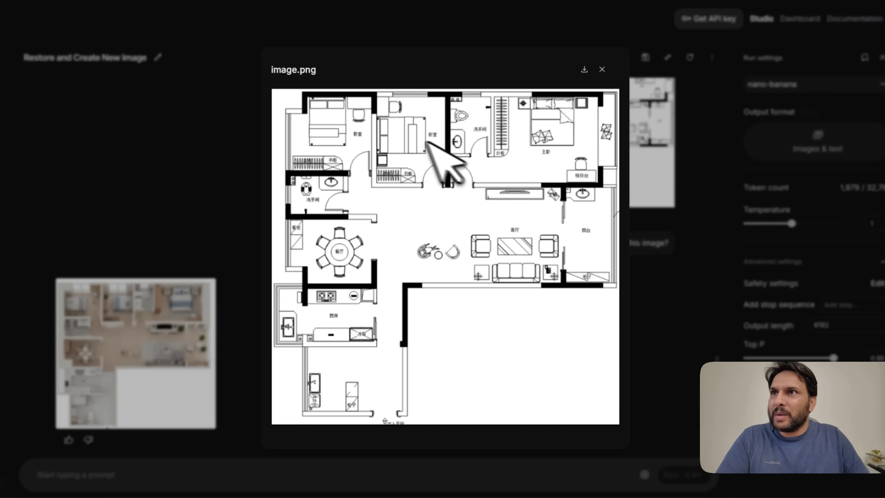
{"action": "left_click", "coordinate": [163, 317]}
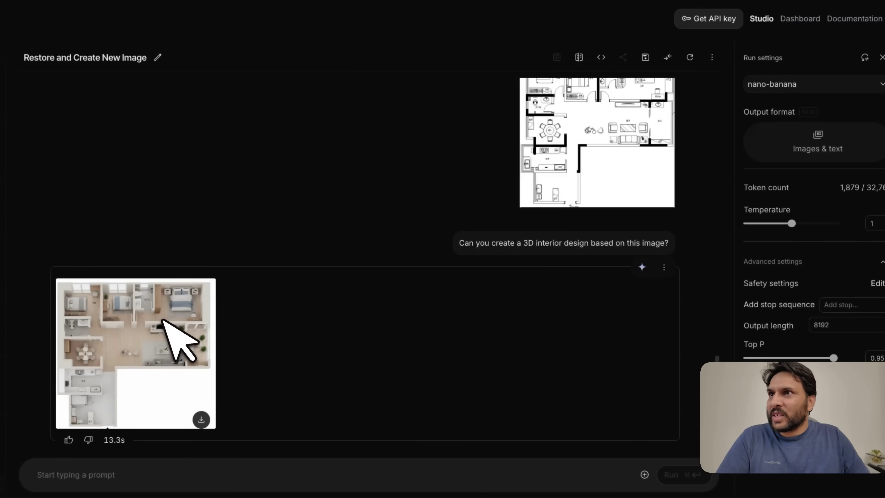
{"action": "left_click", "coordinate": [162, 319]}
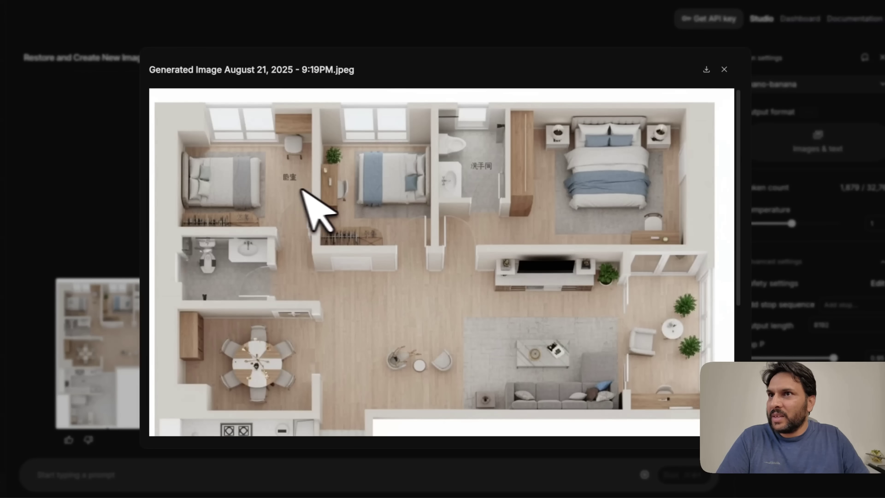
Recheck the floor plan against the 3D interior render, from the bedrooms down to the kitchen.
{"action": "left_click", "coordinate": [725, 70]}
{"action": "left_click", "coordinate": [610, 140]}
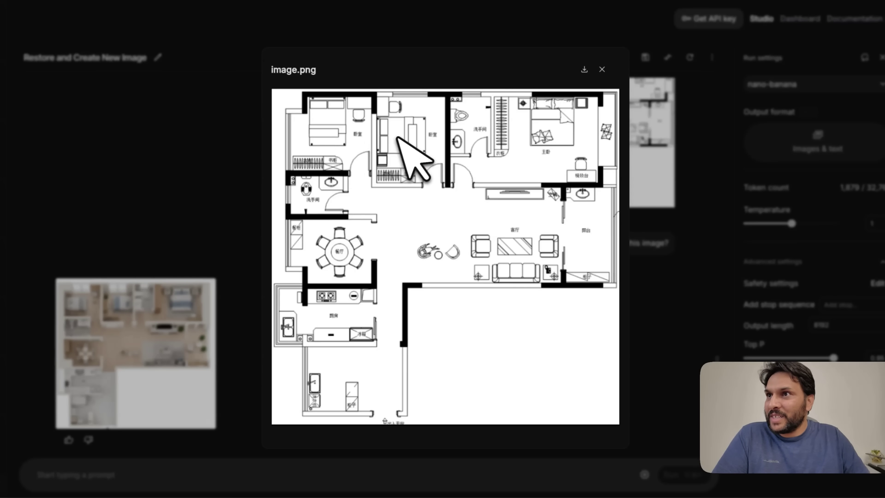
{"action": "left_click", "coordinate": [181, 348]}
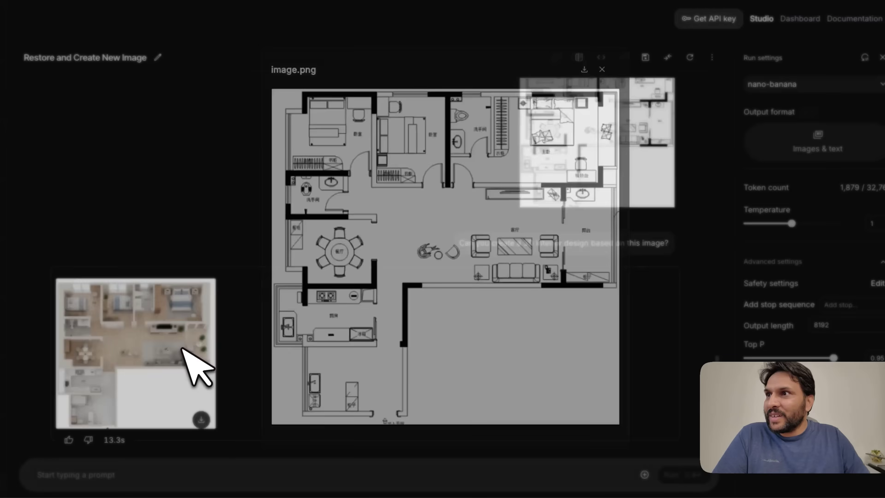
{"action": "left_click", "coordinate": [182, 348]}
{"action": "scroll", "coordinate": [487, 332], "scroll_direction": "down", "scroll_amount": 5}
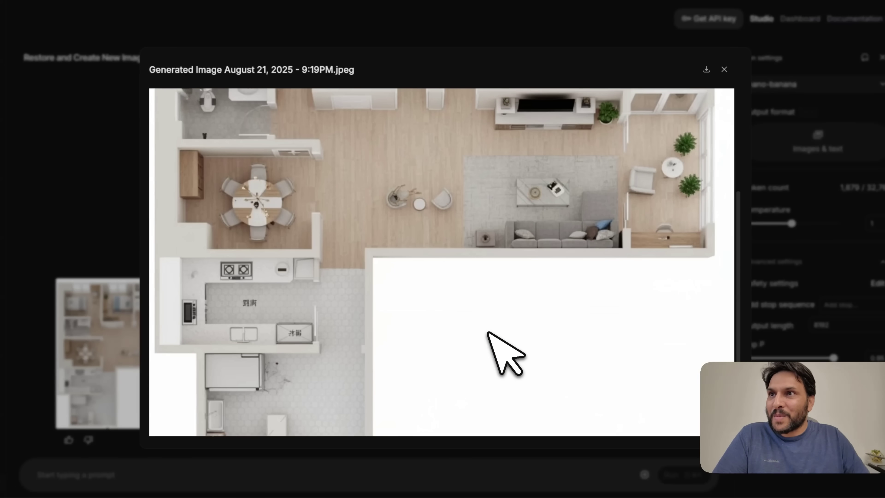
{"action": "scroll", "coordinate": [488, 332], "scroll_direction": "up", "scroll_amount": 5}
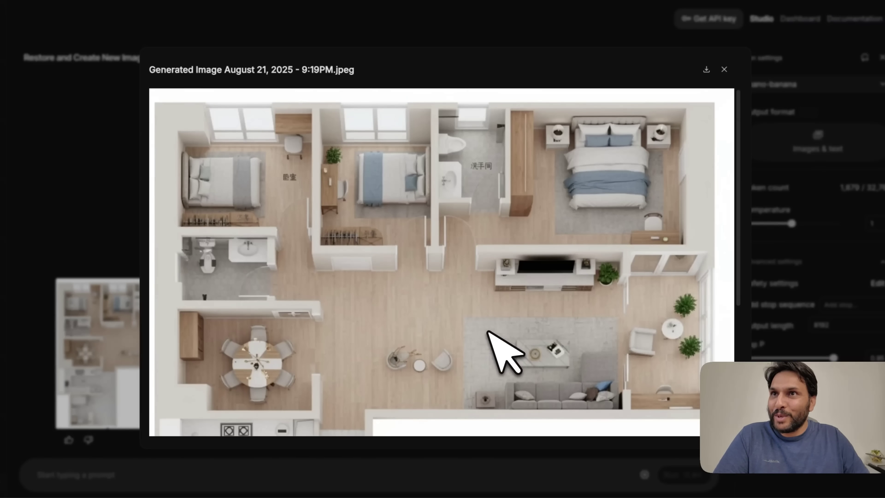
{"action": "scroll", "coordinate": [486, 328], "scroll_direction": "down", "scroll_amount": 2}
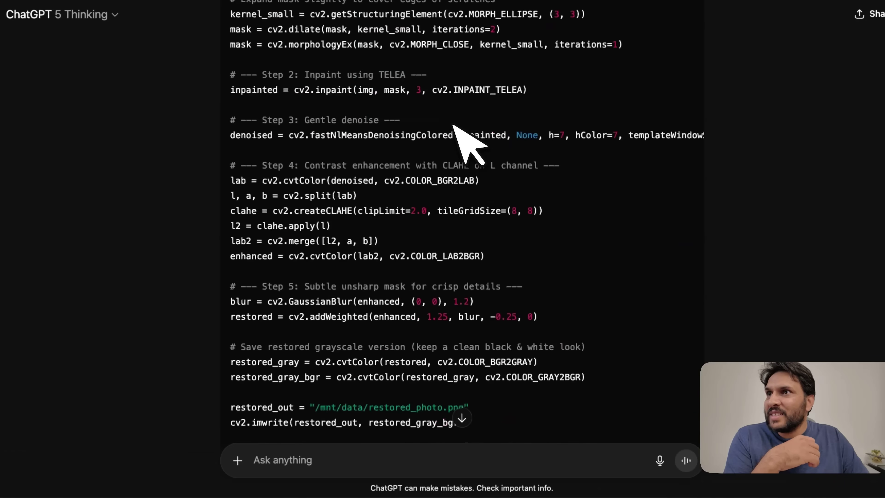
Switch to ChatGPT and review its restoration code and the download links for the restored photos.
{"action": "scroll", "coordinate": [460, 136], "scroll_direction": "down", "scroll_amount": 10}
{"action": "scroll", "coordinate": [359, 157], "scroll_direction": "up", "scroll_amount": 15}
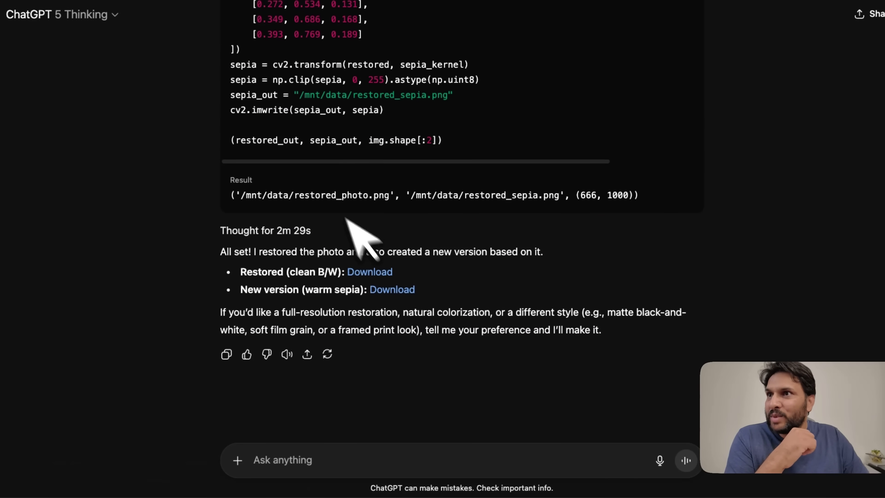
Read through ChatGPT's damage-mask, inpainting and sepia code, and look at restored_photo.png beside the sepia version.
{"action": "scroll", "coordinate": [349, 183], "scroll_direction": "up", "scroll_amount": 5}
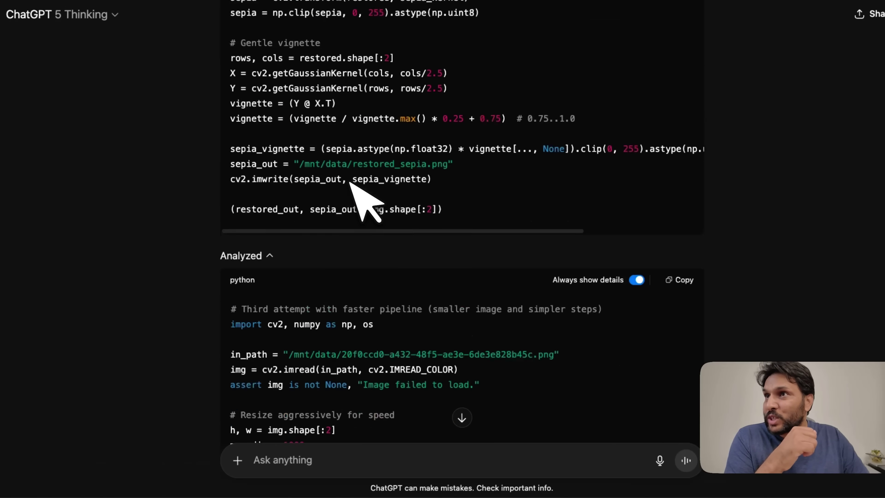
{"action": "scroll", "coordinate": [350, 183], "scroll_direction": "down", "scroll_amount": 12}
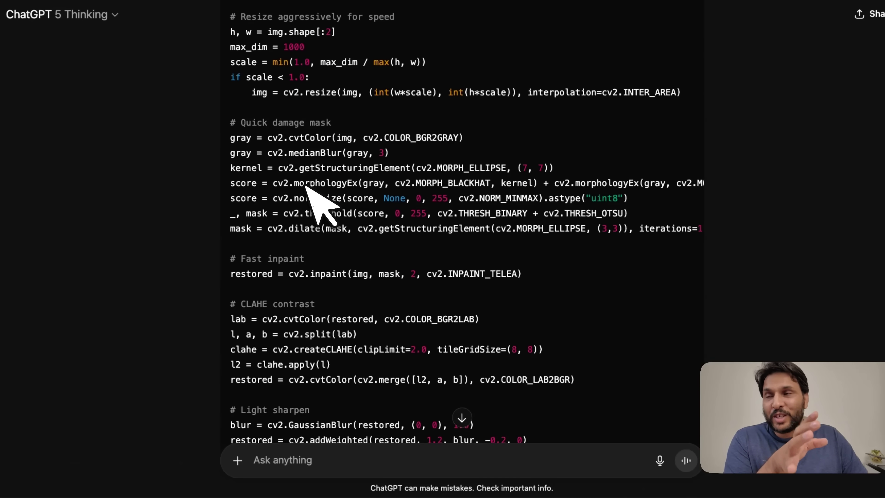
{"action": "scroll", "coordinate": [289, 185], "scroll_direction": "down", "scroll_amount": 2}
{"action": "scroll", "coordinate": [287, 186], "scroll_direction": "down", "scroll_amount": 10}
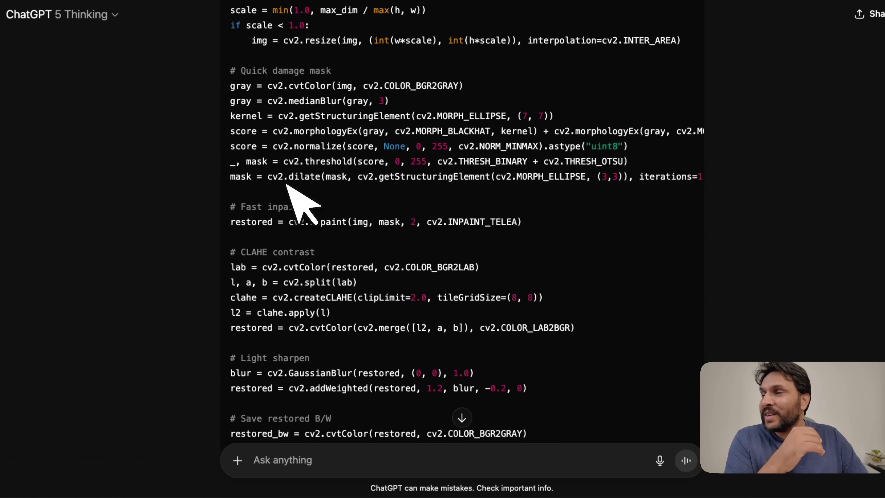
{"action": "scroll", "coordinate": [284, 216], "scroll_direction": "down", "scroll_amount": 6}
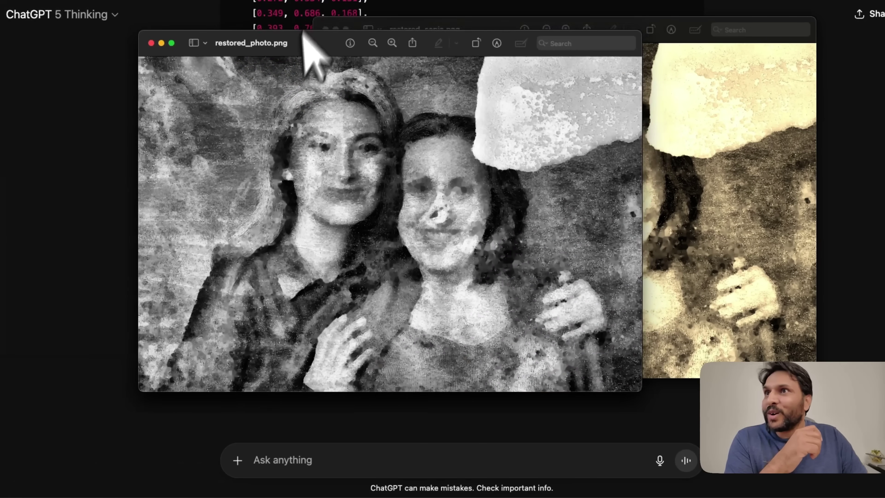
{"action": "left_click_drag", "start_coordinate": [303, 31], "coordinate": [359, 29]}
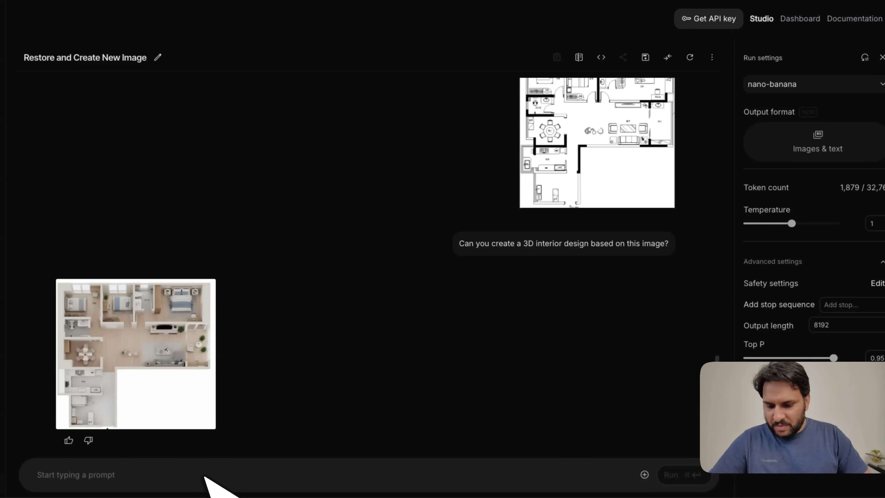
In Google AI Studio, run the prompt "create a landscape image of sunset from the mountains." and inspect the generated image at full size.
{"action": "type", "text": "create a landscape image of sunset from the mountains."}
{"action": "key", "text": "super+Return"}
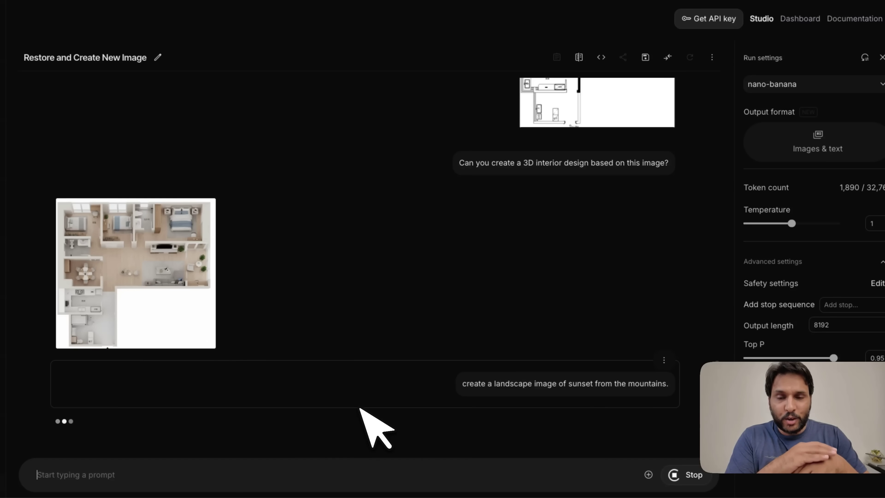
{"action": "left_click", "coordinate": [129, 365]}
{"action": "scroll", "coordinate": [510, 362], "scroll_direction": "down", "scroll_amount": 5}
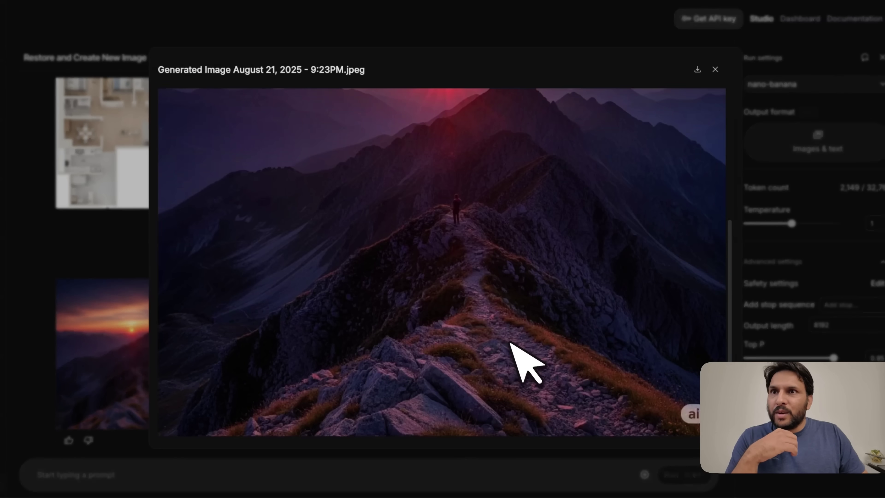
{"action": "scroll", "coordinate": [517, 359], "scroll_direction": "up", "scroll_amount": 5}
{"action": "scroll", "coordinate": [516, 352], "scroll_direction": "down", "scroll_amount": 5}
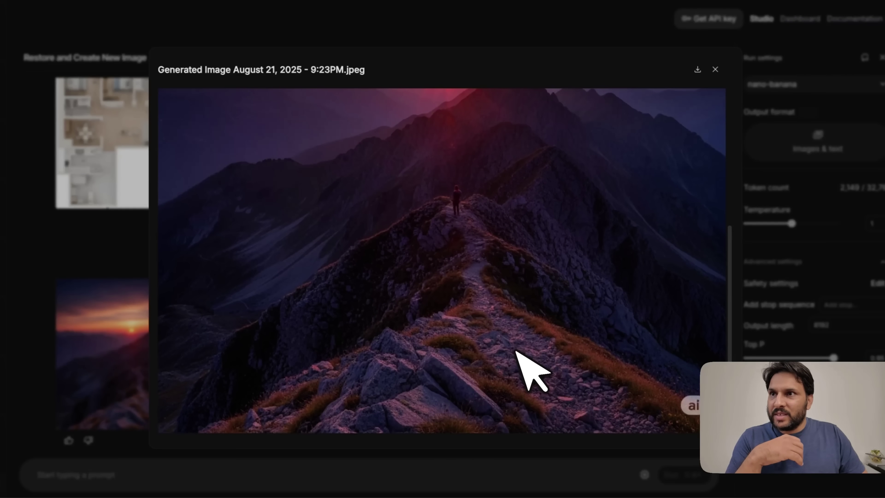
{"action": "scroll", "coordinate": [517, 351], "scroll_direction": "up", "scroll_amount": 5}
{"action": "scroll", "coordinate": [517, 352], "scroll_direction": "down", "scroll_amount": 5}
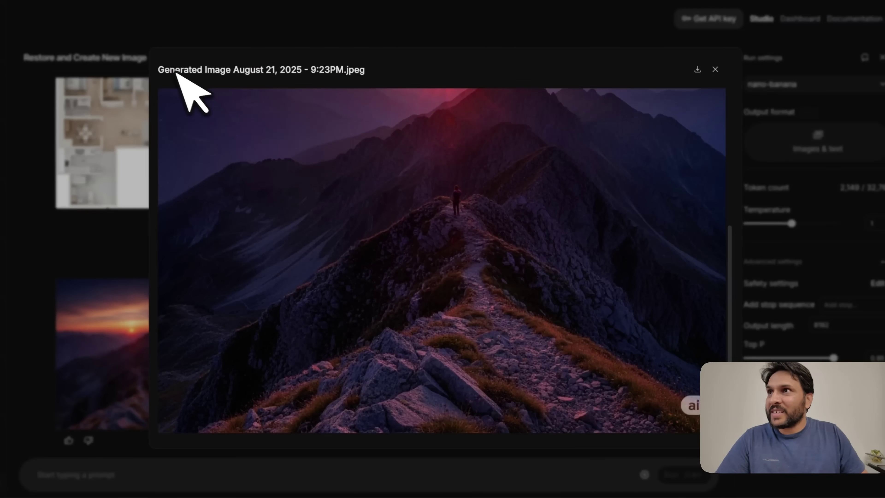
{"action": "left_click", "coordinate": [715, 69]}
Run the prompt "Can you recreate the exact same image in 16x9 aspect ratio?" and inspect the new sunset image at full size.
{"action": "left_click", "coordinate": [174, 481]}
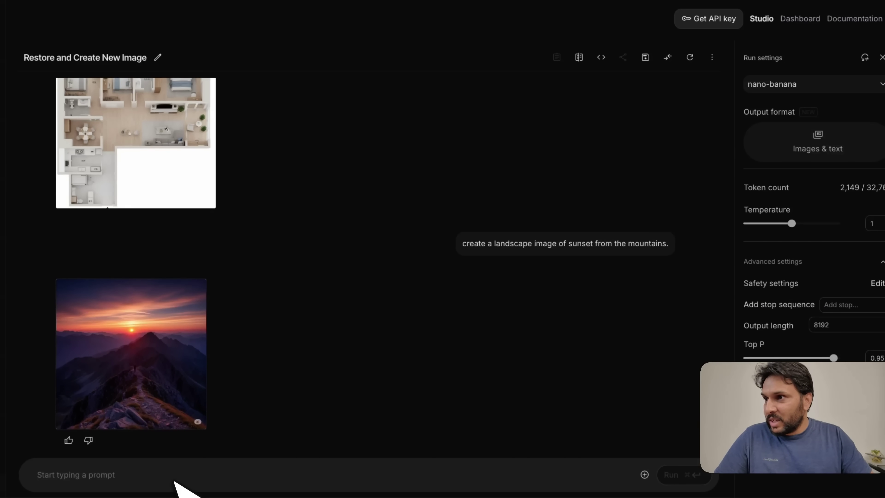
{"action": "type", "text": "Can you recreate the exact same image in 16x9 aspect ratio?"}
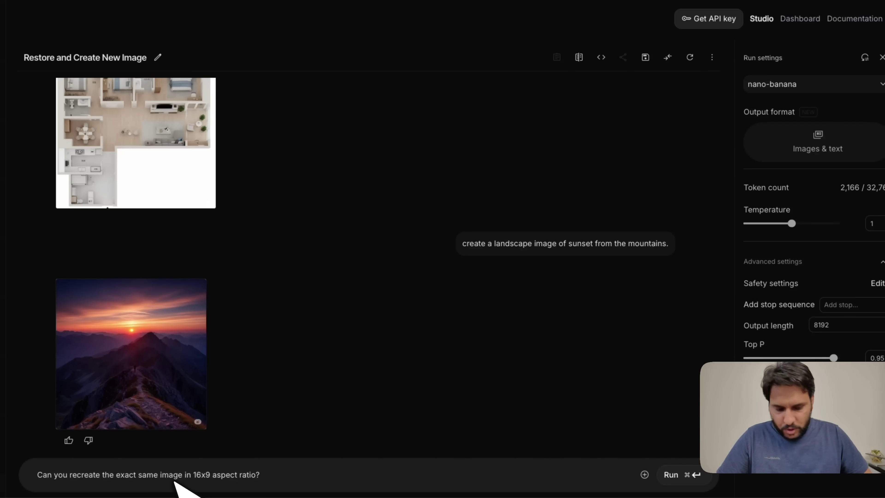
{"action": "key", "text": "super+Return"}
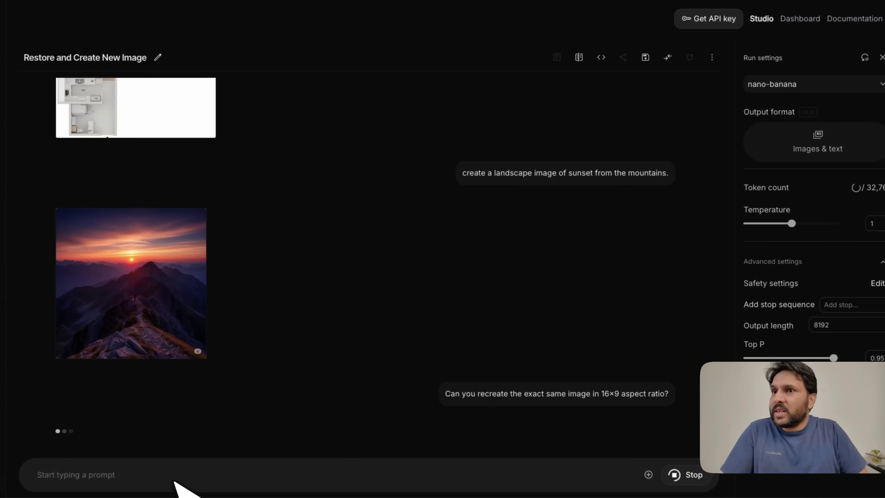
{"action": "left_click", "coordinate": [321, 328]}
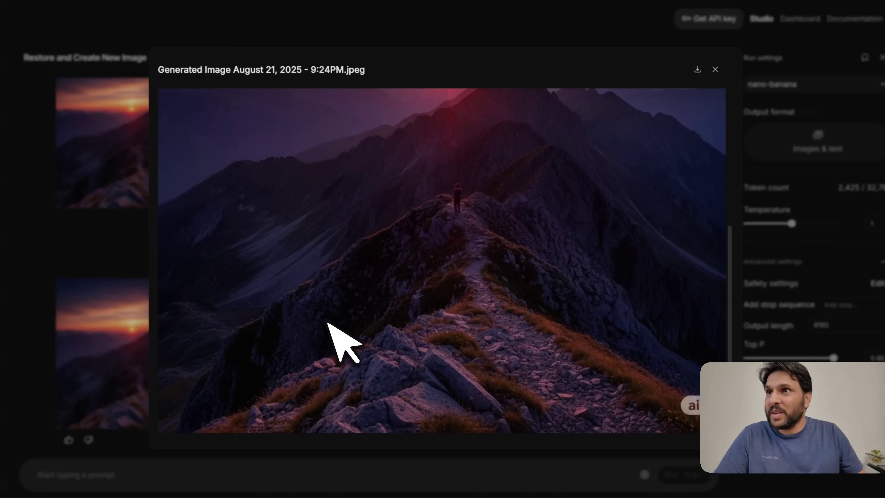
{"action": "scroll", "coordinate": [504, 318], "scroll_direction": "up", "scroll_amount": 10}
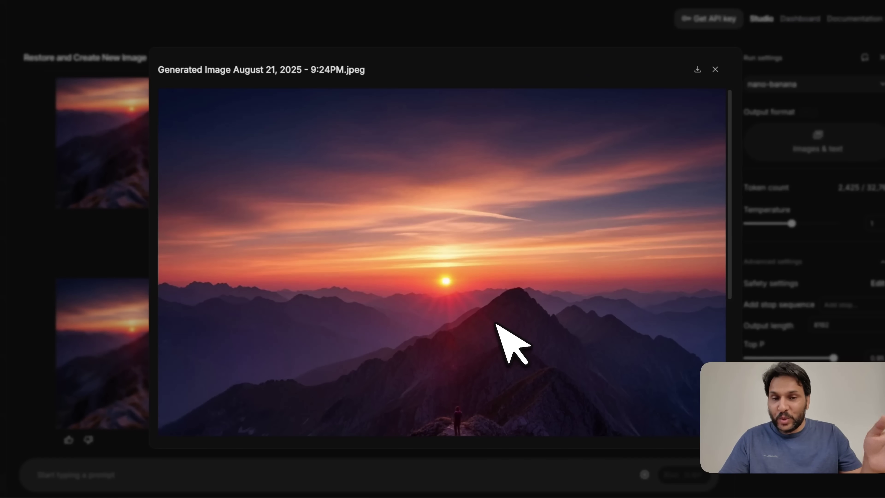
Paste a blank black landscape-format image into the prompt and run it.
{"action": "left_click", "coordinate": [164, 477]}
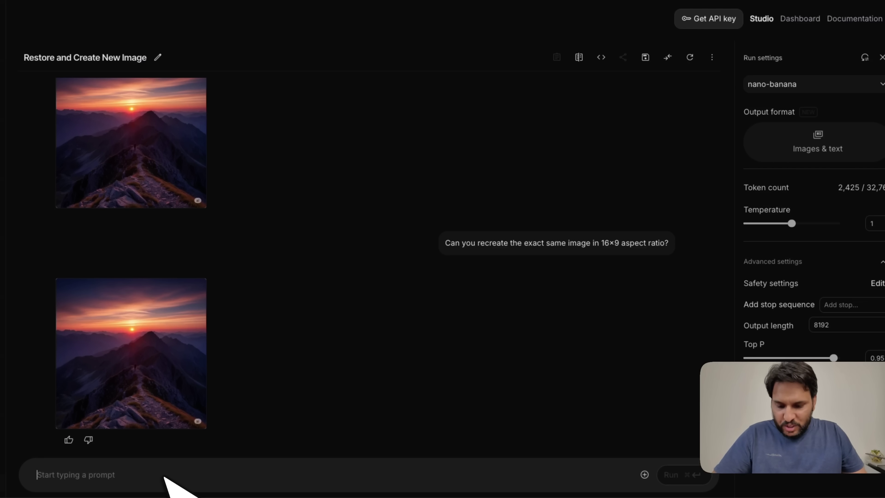
{"action": "key", "text": "super+v"}
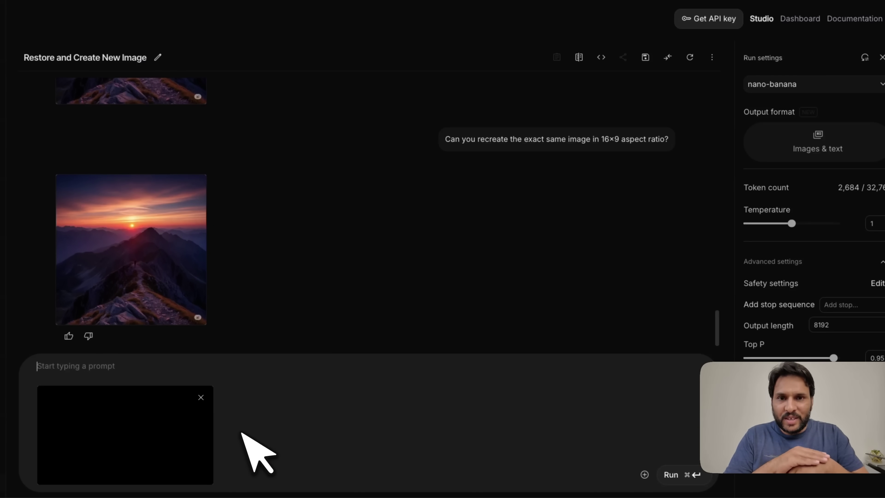
{"action": "scroll", "coordinate": [259, 435], "scroll_direction": "up", "scroll_amount": 10}
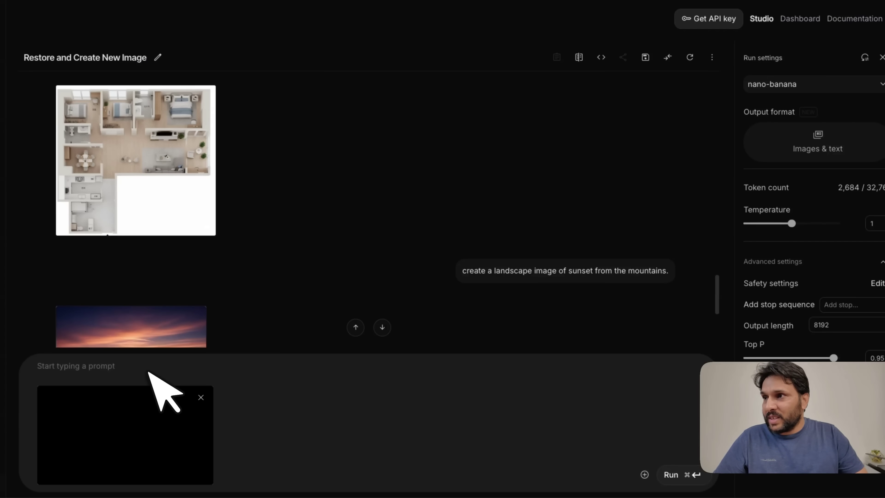
{"action": "key", "text": "super+Return"}
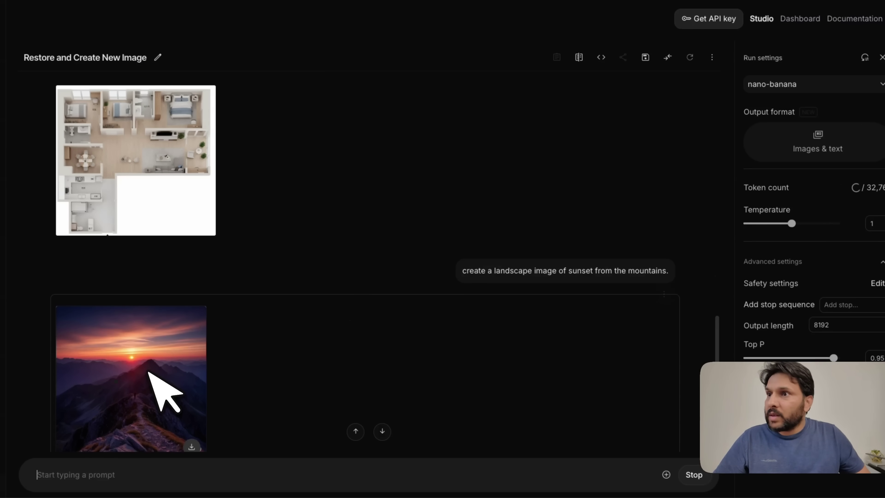
Examine the sunset images generated on the black canvas at full size, checking how far each fills the wide frame.
{"action": "left_click", "coordinate": [152, 372]}
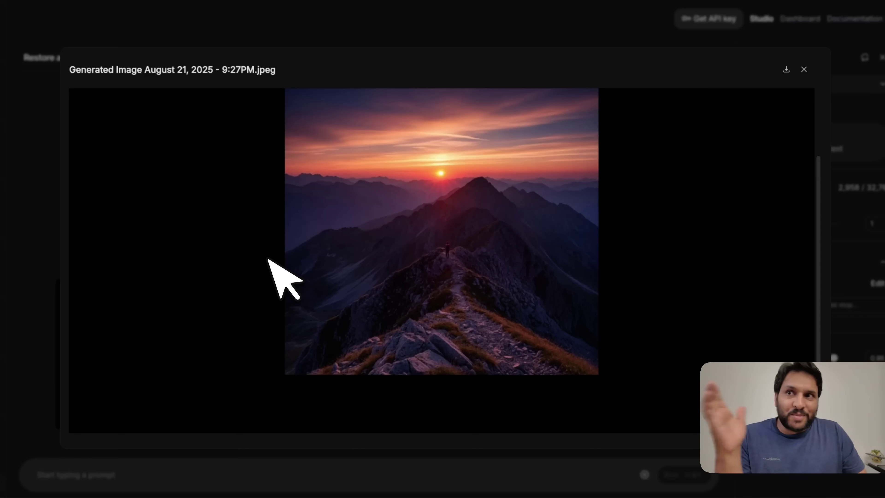
{"action": "scroll", "coordinate": [270, 260], "scroll_direction": "up", "scroll_amount": 2}
{"action": "scroll", "coordinate": [221, 258], "scroll_direction": "down", "scroll_amount": 2}
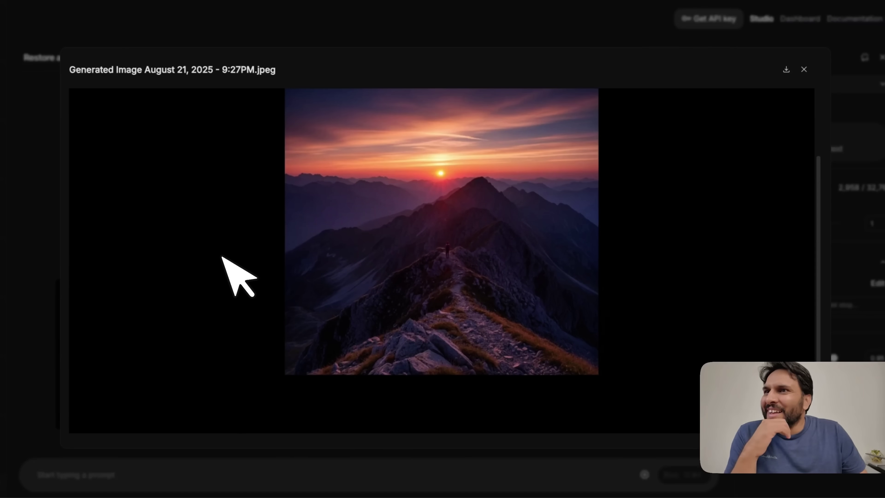
{"action": "scroll", "coordinate": [614, 201], "scroll_direction": "up", "scroll_amount": 3}
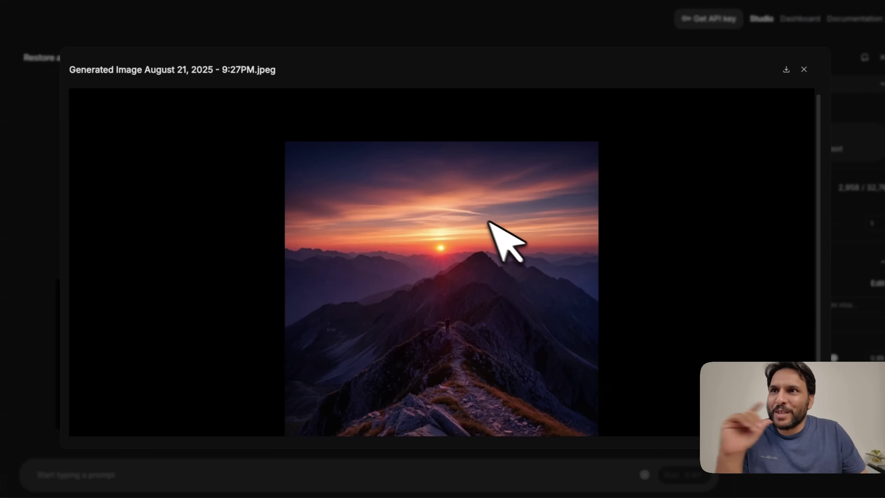
{"action": "scroll", "coordinate": [474, 220], "scroll_direction": "down", "scroll_amount": 2}
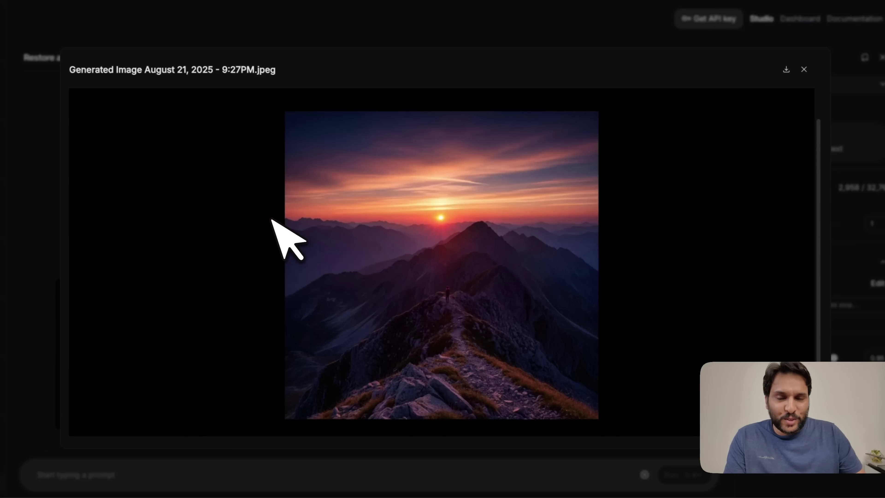
{"action": "scroll", "coordinate": [624, 223], "scroll_direction": "down", "scroll_amount": 2}
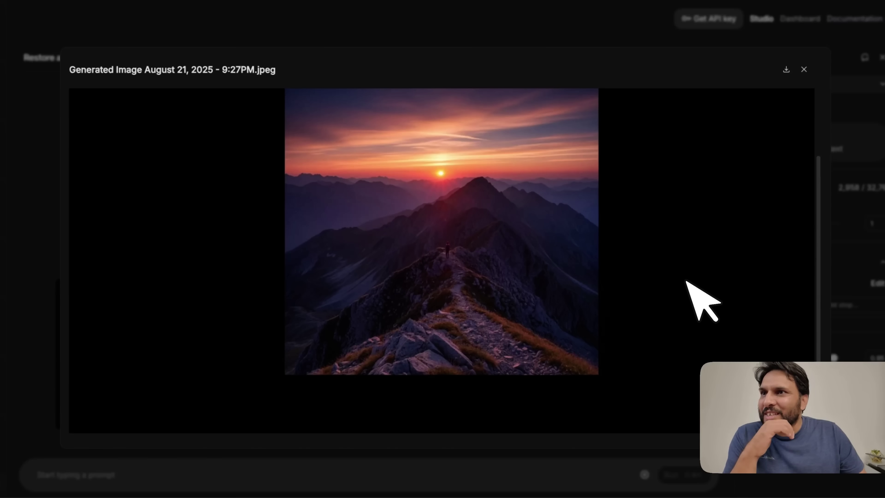
{"action": "left_click", "coordinate": [804, 69]}
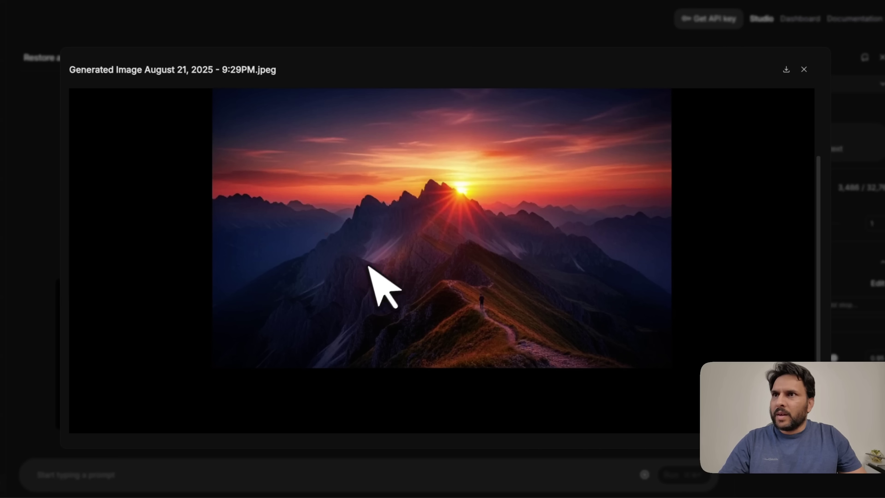
{"action": "scroll", "coordinate": [372, 265], "scroll_direction": "up", "scroll_amount": 2}
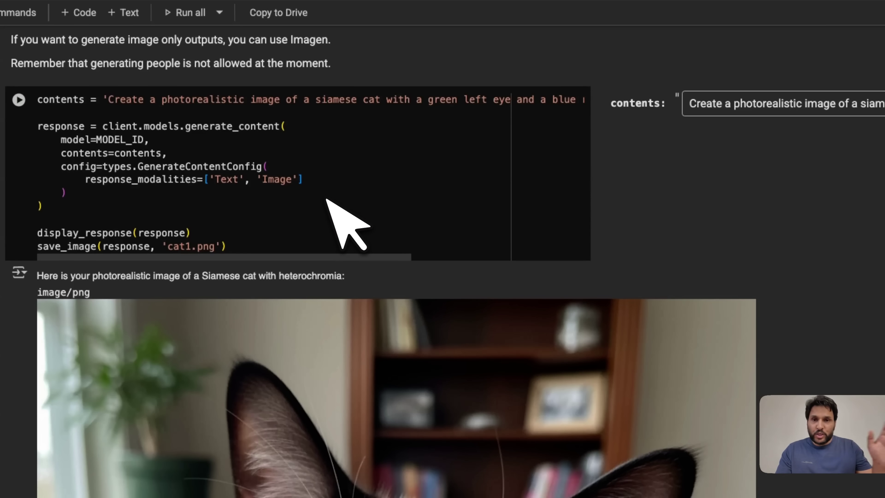
In the Colab notebook, review the Siamese cat generation code, including MODEL_ID, the prompt and the display and save lines, and its output image.
{"action": "double_click", "coordinate": [120, 140]}
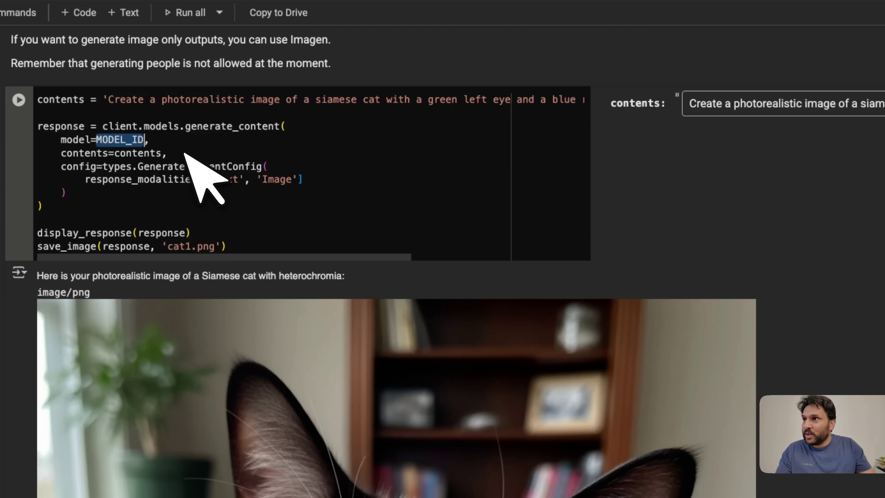
{"action": "left_click", "coordinate": [141, 144]}
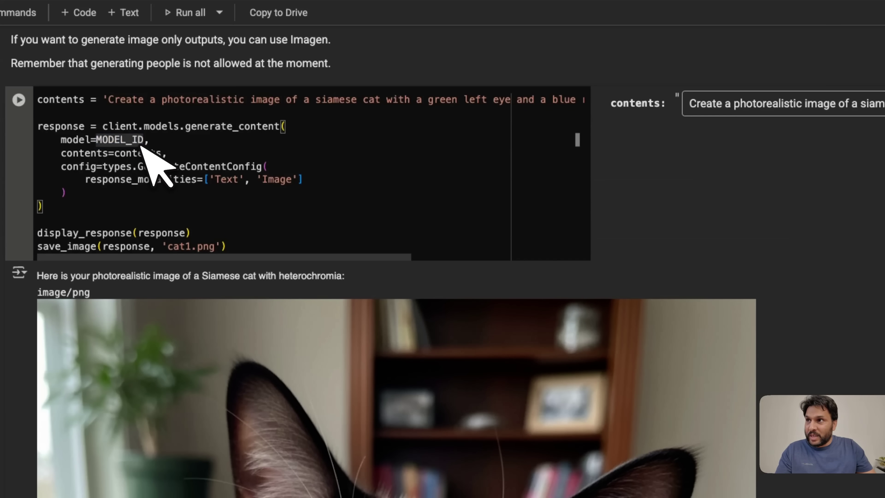
{"action": "double_click", "coordinate": [141, 144]}
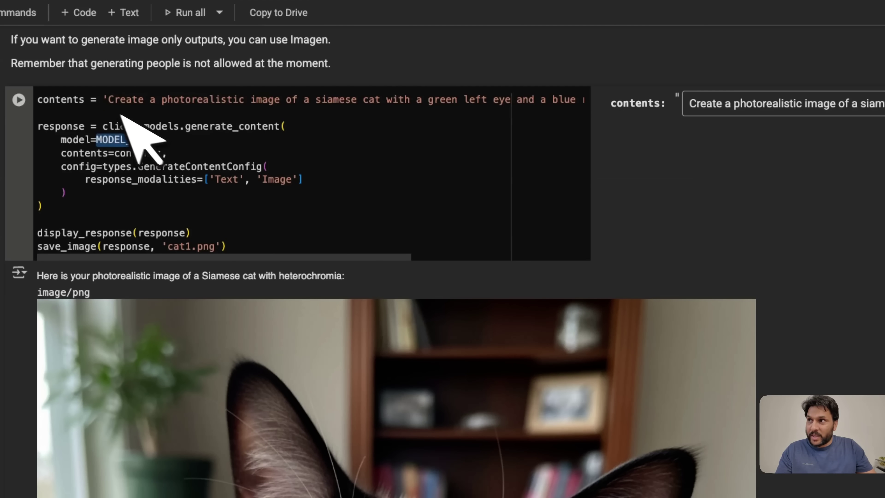
{"action": "left_click_drag", "start_coordinate": [380, 100], "coordinate": [151, 100]}
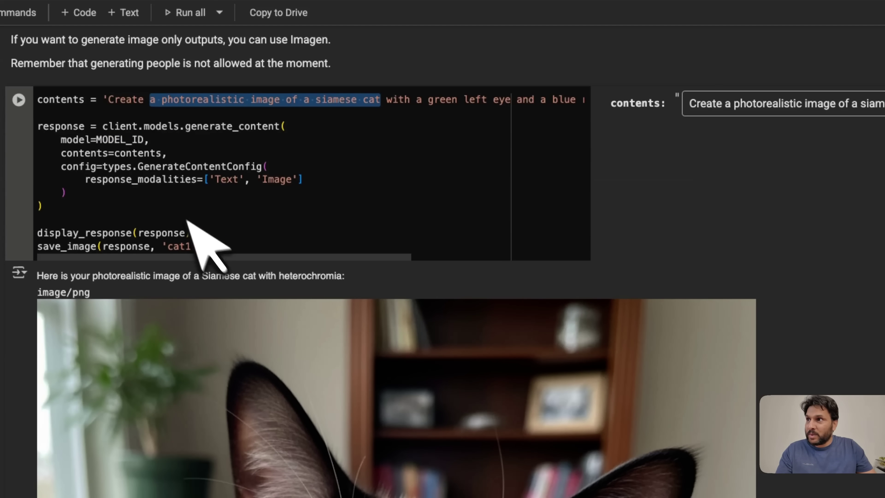
{"action": "left_click_drag", "start_coordinate": [226, 246], "coordinate": [24, 221]}
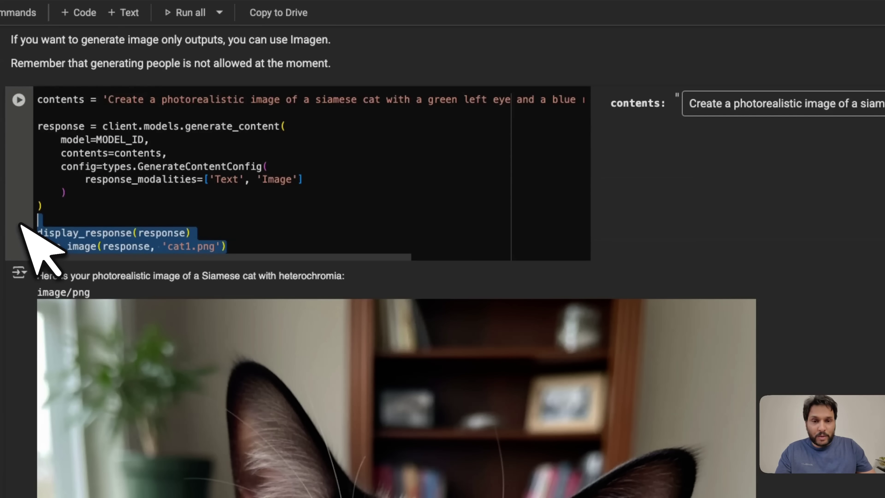
{"action": "scroll", "coordinate": [105, 258], "scroll_direction": "down", "scroll_amount": 6}
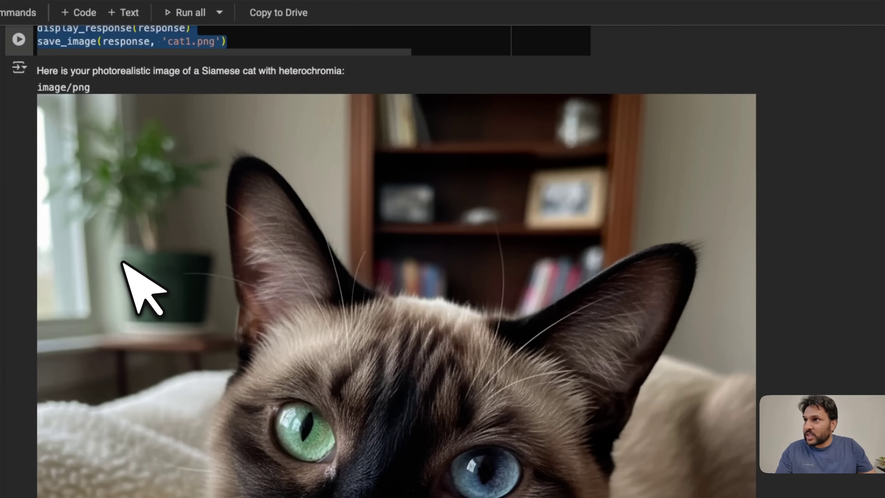
{"action": "scroll", "coordinate": [218, 291], "scroll_direction": "down", "scroll_amount": 15}
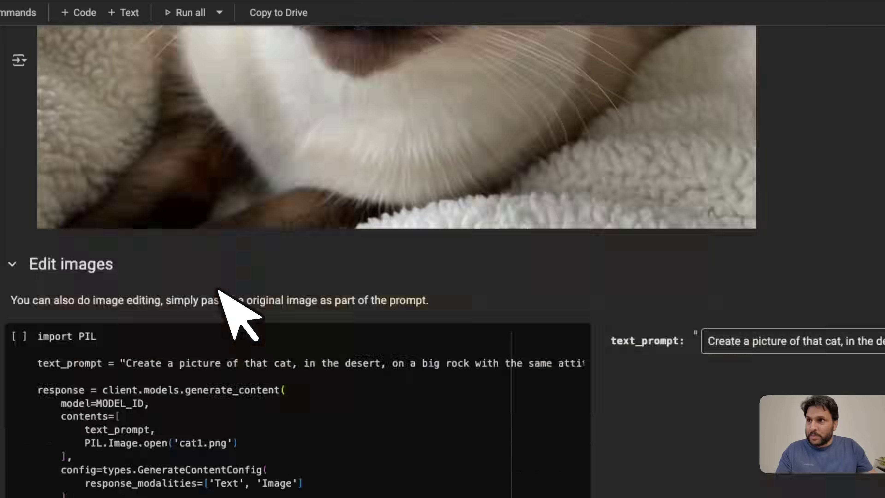
Review the Edit images example, highlighting the cat1.png input and the desert prompt, and view the desert and alley cat images.
{"action": "scroll", "coordinate": [218, 289], "scroll_direction": "down", "scroll_amount": 8}
{"action": "left_click_drag", "start_coordinate": [262, 161], "coordinate": [39, 159]}
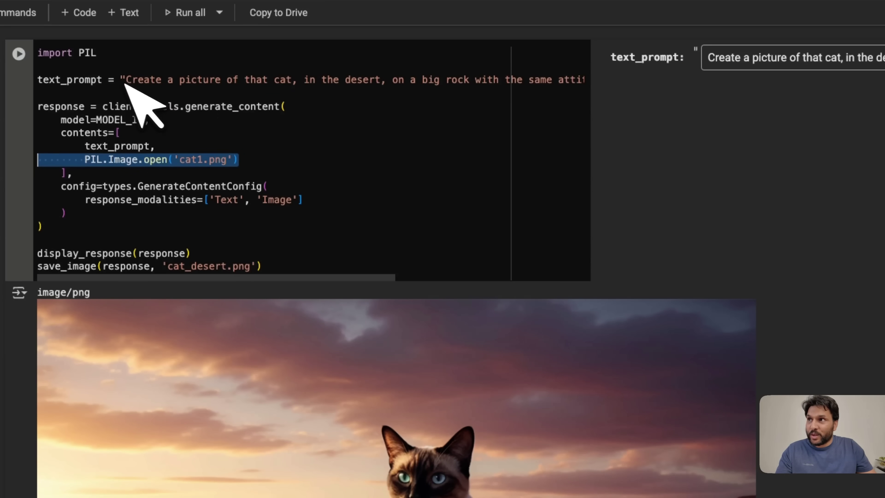
{"action": "left_click_drag", "start_coordinate": [124, 80], "coordinate": [268, 81]}
{"action": "scroll", "coordinate": [314, 209], "scroll_direction": "down", "scroll_amount": 9}
{"action": "scroll", "coordinate": [320, 226], "scroll_direction": "down", "scroll_amount": 2}
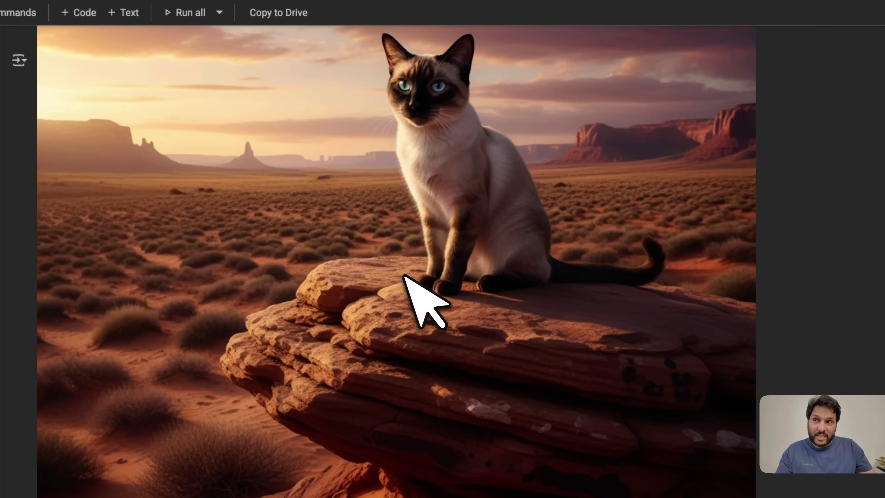
{"action": "scroll", "coordinate": [404, 276], "scroll_direction": "down", "scroll_amount": 1}
{"action": "scroll", "coordinate": [702, 296], "scroll_direction": "down", "scroll_amount": 20}
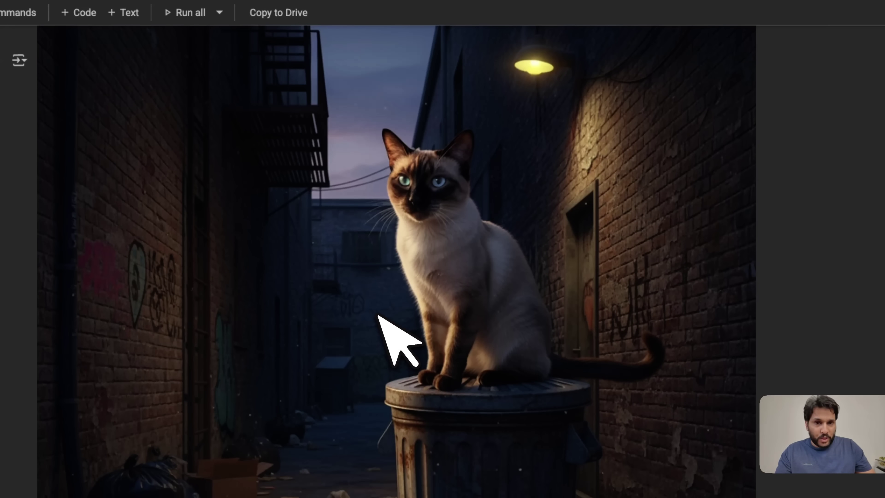
Review the Chat (recommended) section, highlighting the chat creation code with the Text and Image response modalities, and the figurine message cell.
{"action": "scroll", "coordinate": [383, 312], "scroll_direction": "down", "scroll_amount": 1}
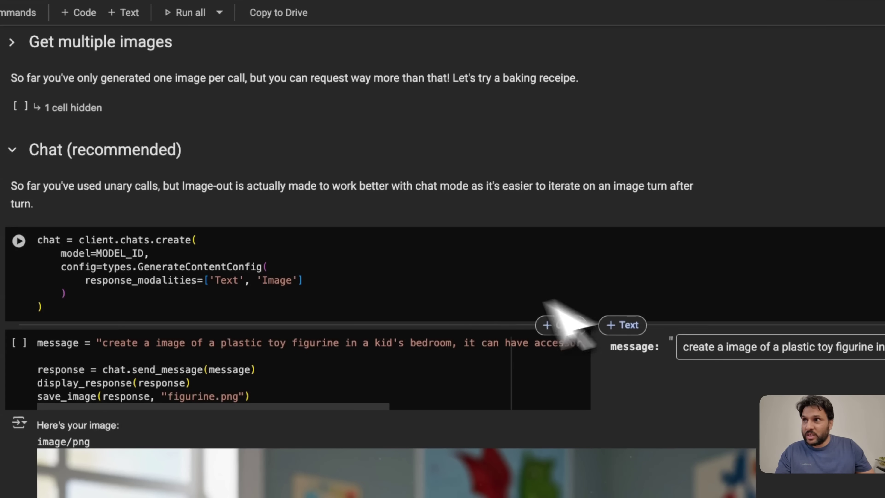
{"action": "left_click_drag", "start_coordinate": [124, 312], "coordinate": [37, 242]}
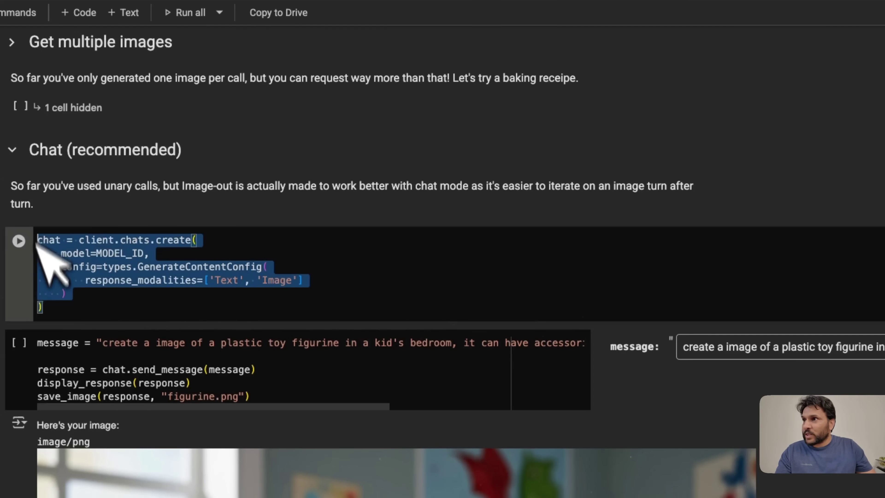
{"action": "left_click", "coordinate": [252, 307]}
{"action": "scroll", "coordinate": [148, 324], "scroll_direction": "down", "scroll_amount": 10}
{"action": "scroll", "coordinate": [182, 265], "scroll_direction": "up", "scroll_amount": 3}
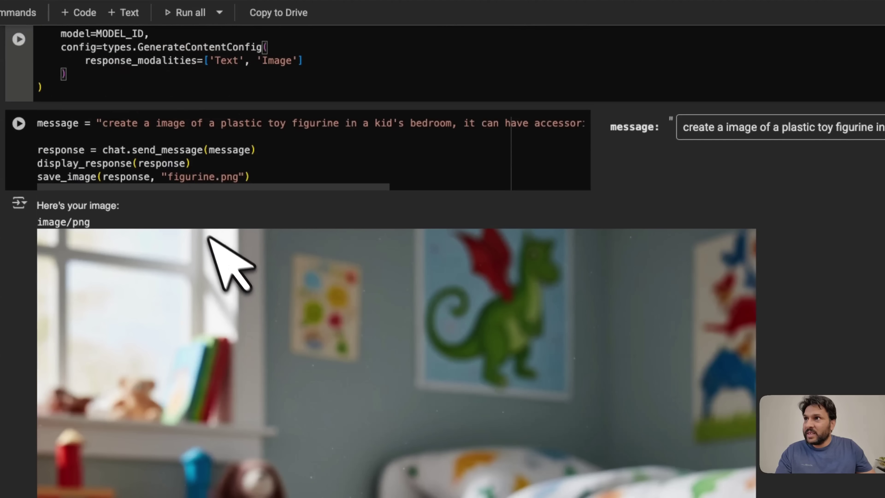
Examine the chat-mode figurine outputs, from the kid's bedroom image through the blue planet helmet edit to the beach edit.
{"action": "scroll", "coordinate": [187, 349], "scroll_direction": "down", "scroll_amount": 7}
{"action": "scroll", "coordinate": [475, 346], "scroll_direction": "down", "scroll_amount": 15}
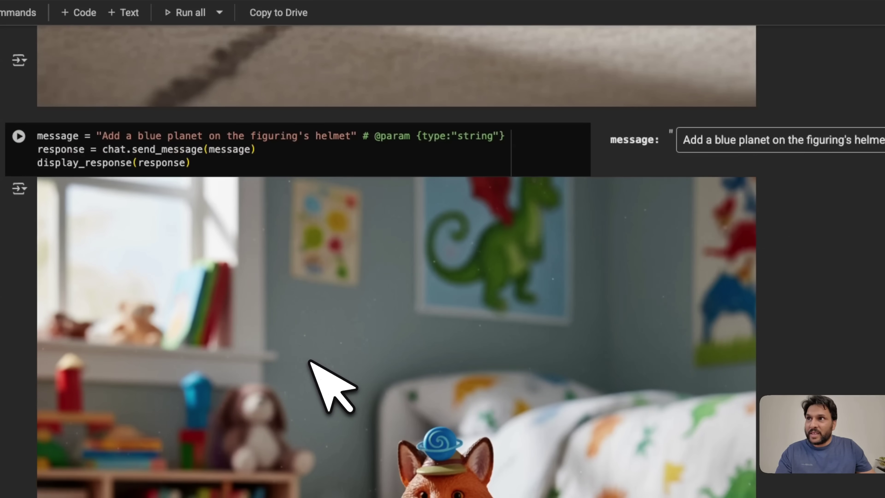
{"action": "scroll", "coordinate": [326, 375], "scroll_direction": "down", "scroll_amount": 8}
{"action": "scroll", "coordinate": [457, 308], "scroll_direction": "down", "scroll_amount": 10}
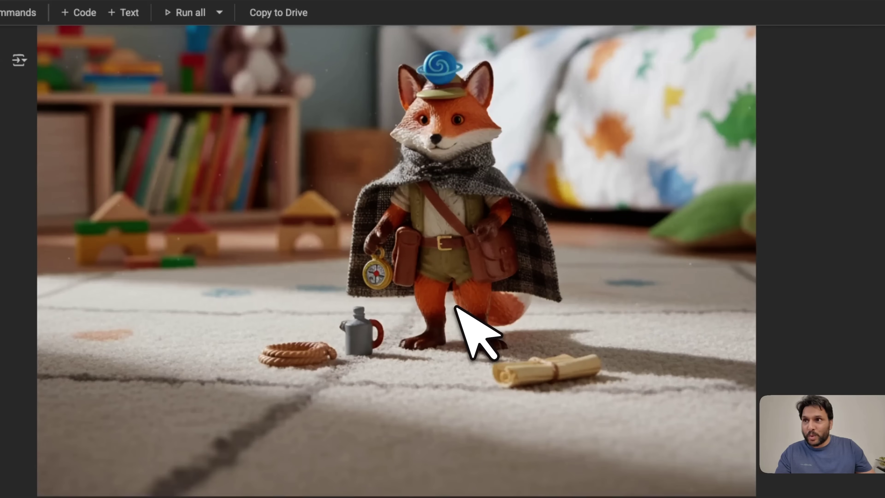
{"action": "scroll", "coordinate": [455, 306], "scroll_direction": "down", "scroll_amount": 9}
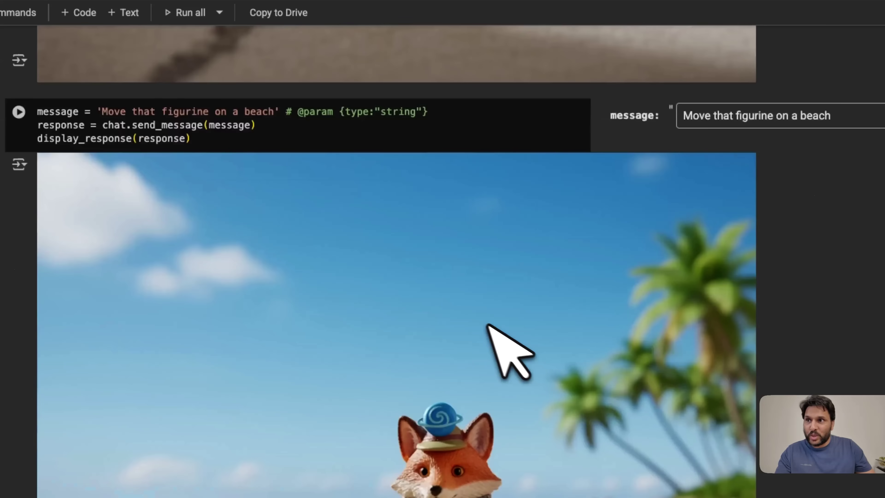